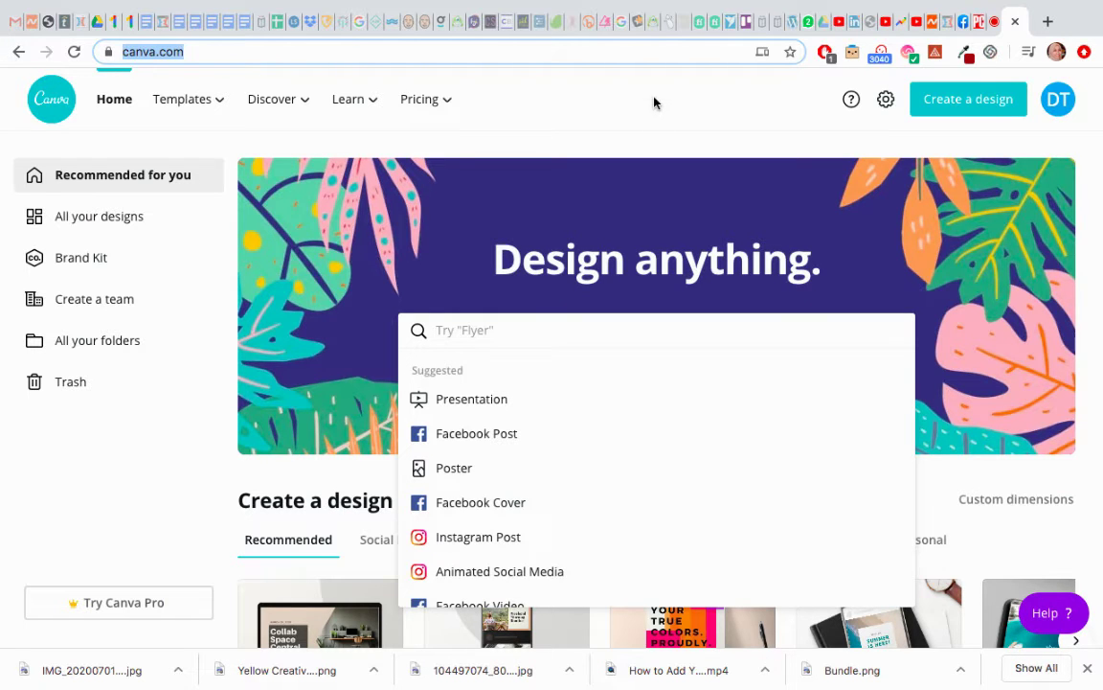
- Close the suggested design types dropdown so only the Canva home page shows
click(909, 85)
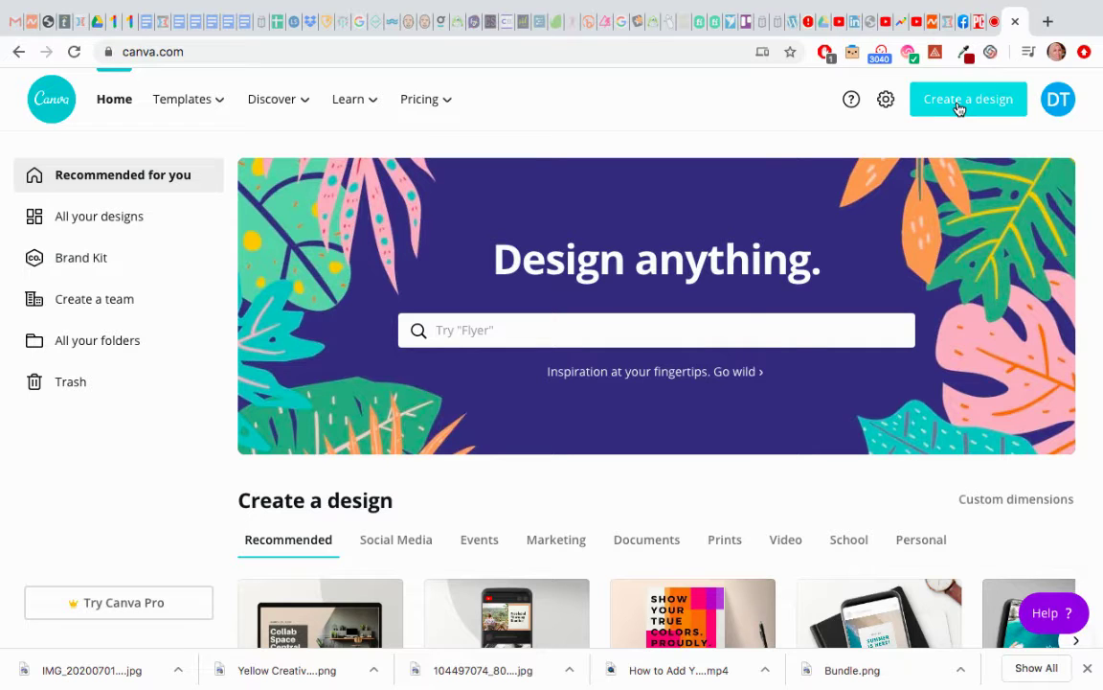
- Start a new design so a design type such as YouTube Thumbnail can be picked
click(958, 108)
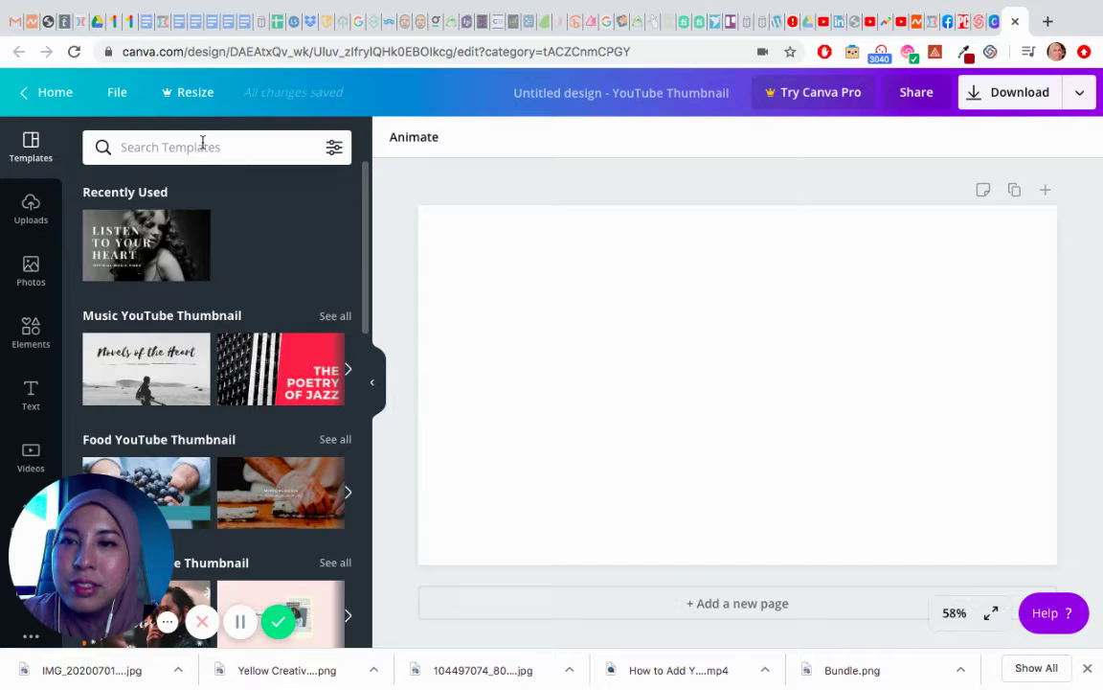
- Search the YouTube Thumbnail templates for 'digital'
scroll(192, 144, down, 1)
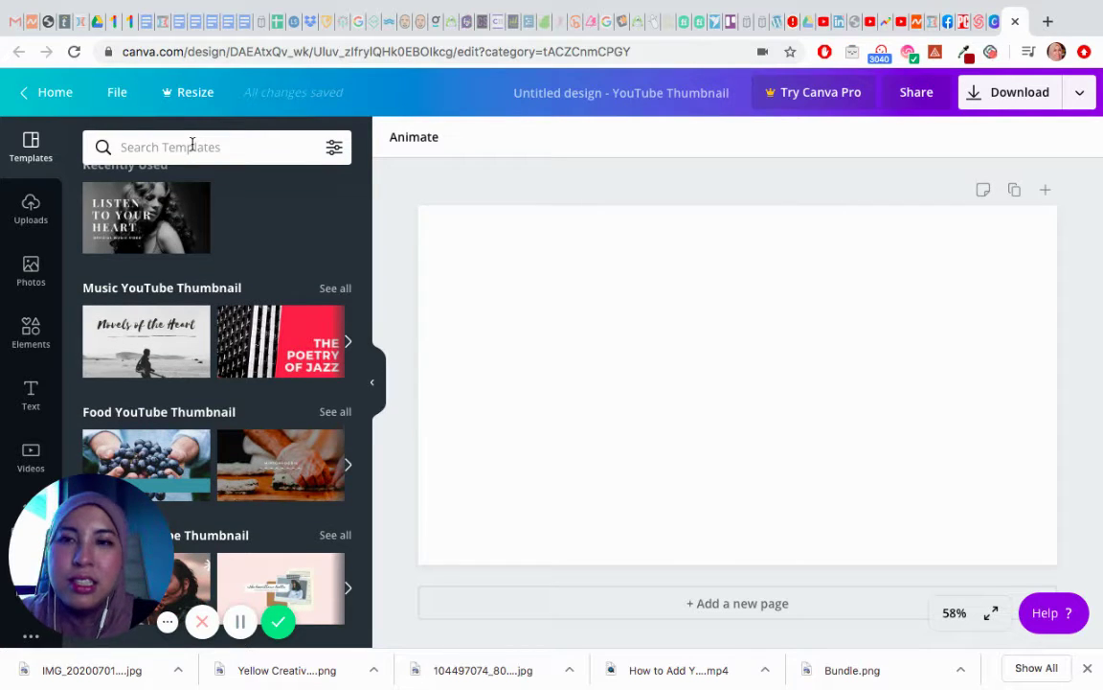
click(191, 143)
text(digital)
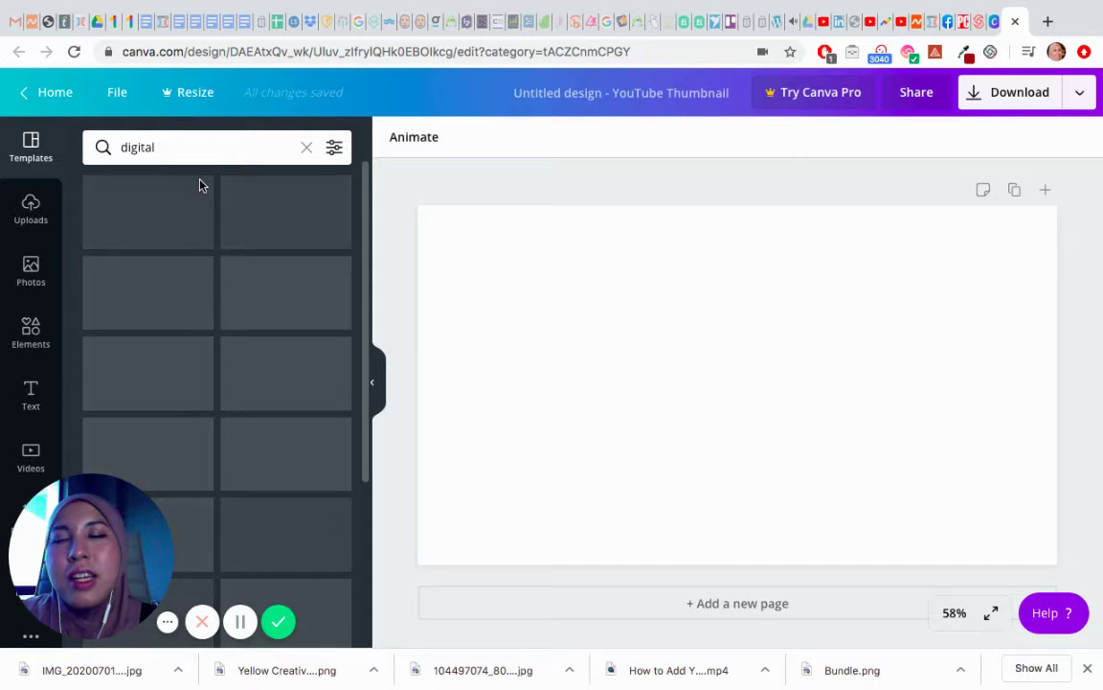
click(179, 150)
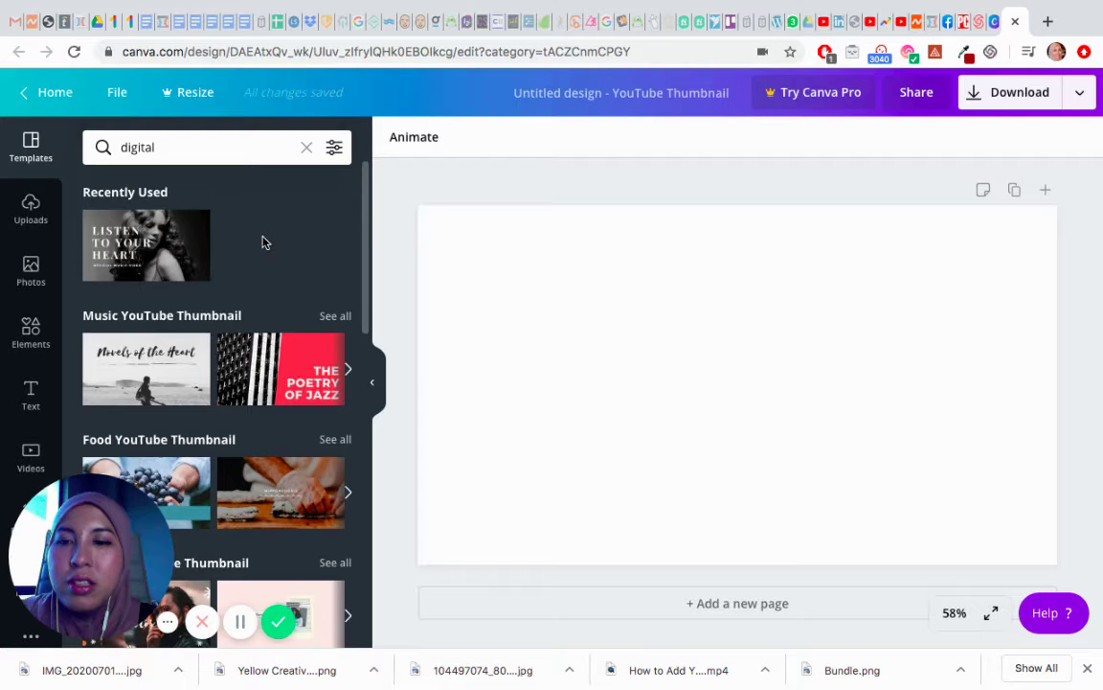
- Scroll the 'digital' template results down to the '25 Instagram Story Ideas' design
scroll(265, 242, down, 10)
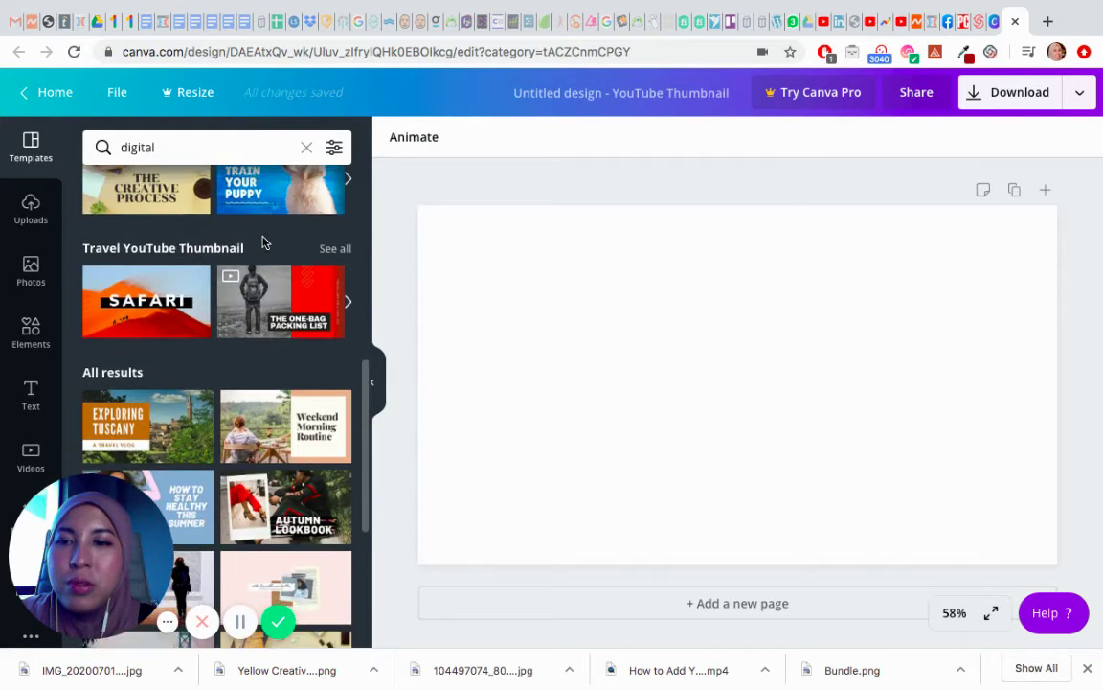
scroll(266, 242, down, 8)
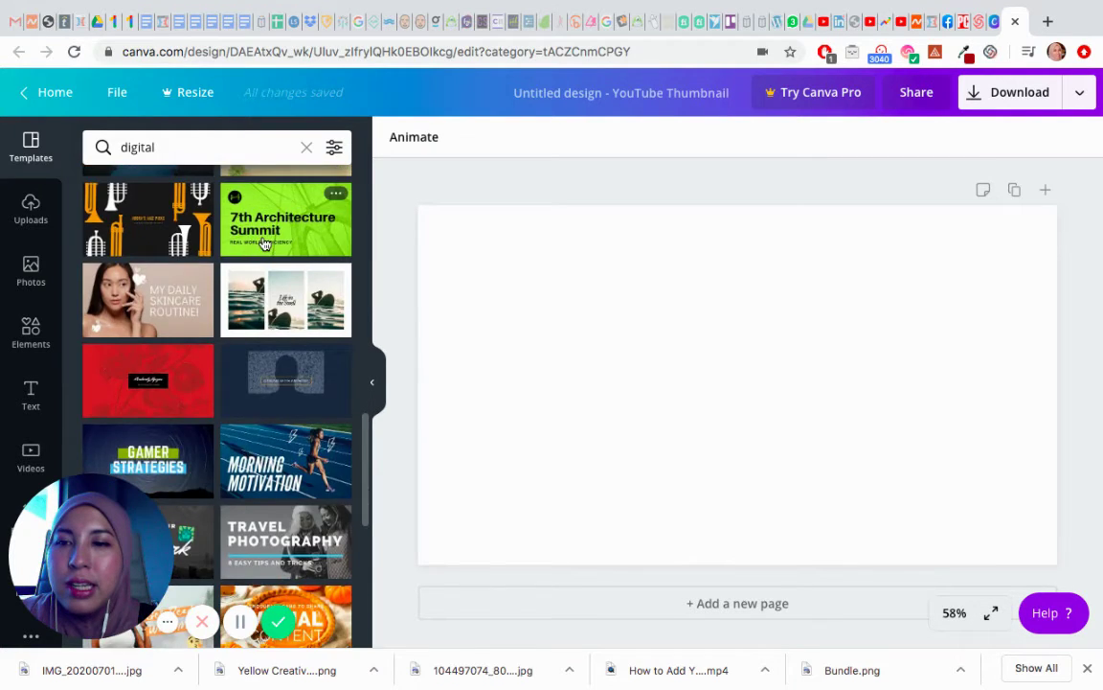
scroll(265, 244, down, 2)
scroll(265, 245, down, 2)
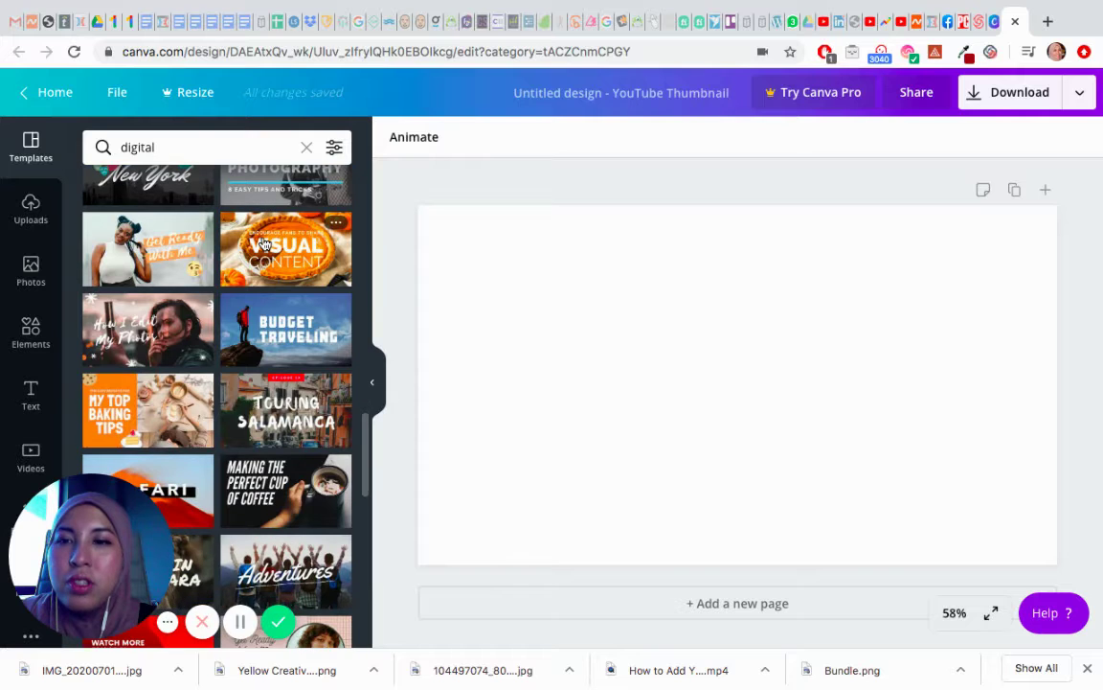
scroll(265, 244, down, 1)
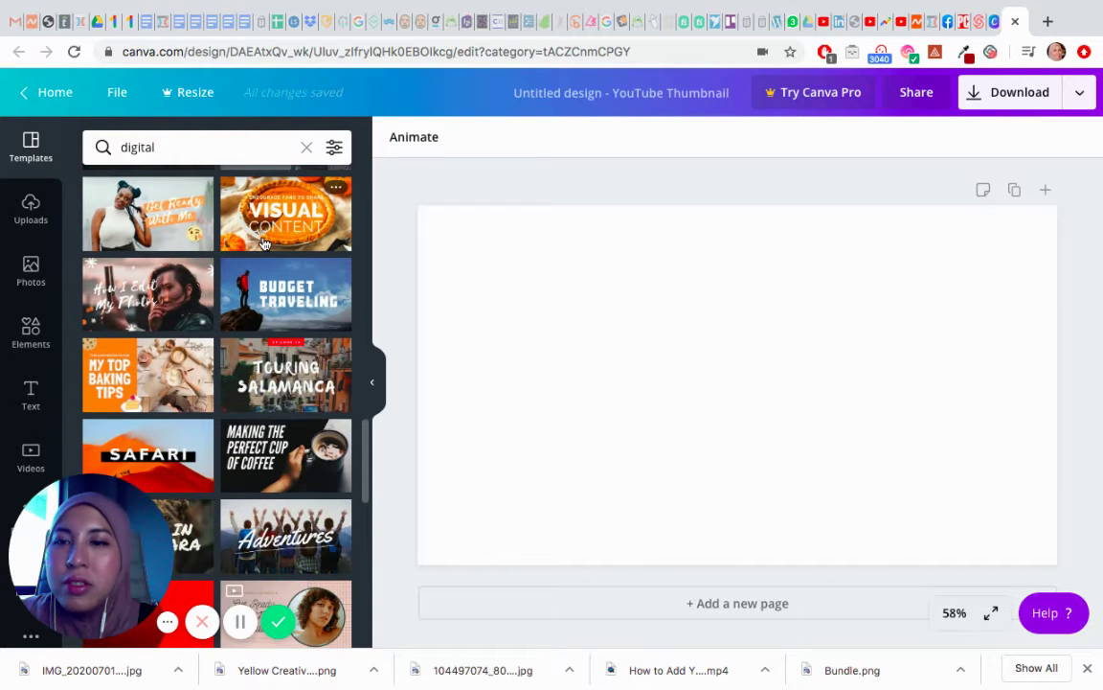
scroll(265, 244, down, 5)
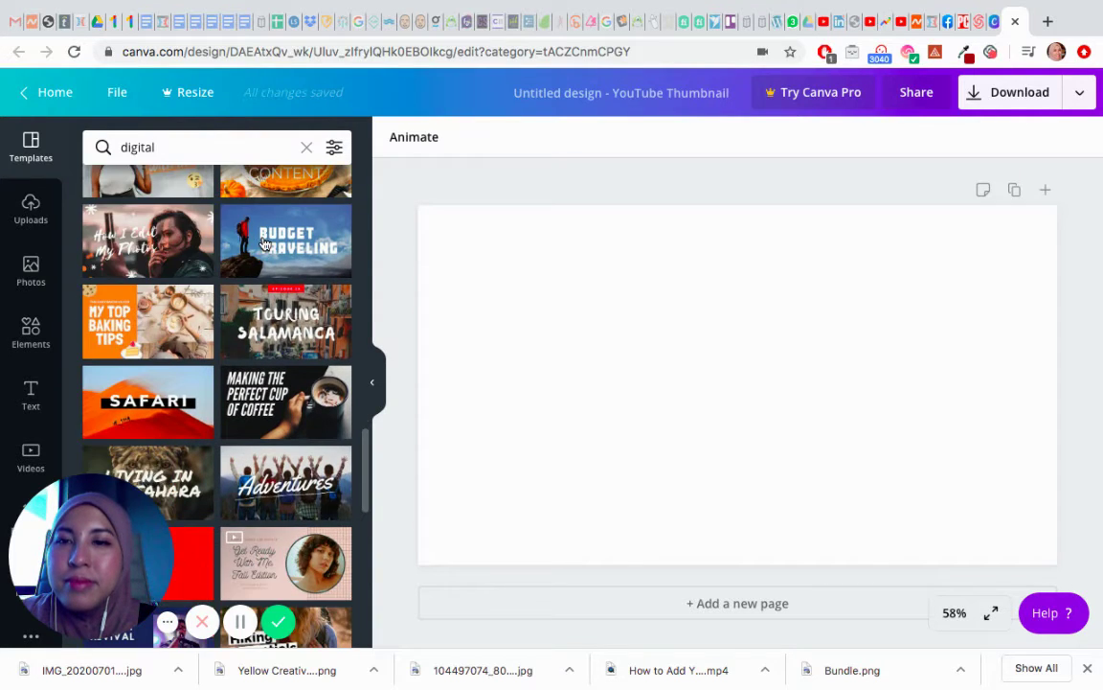
scroll(265, 245, down, 5)
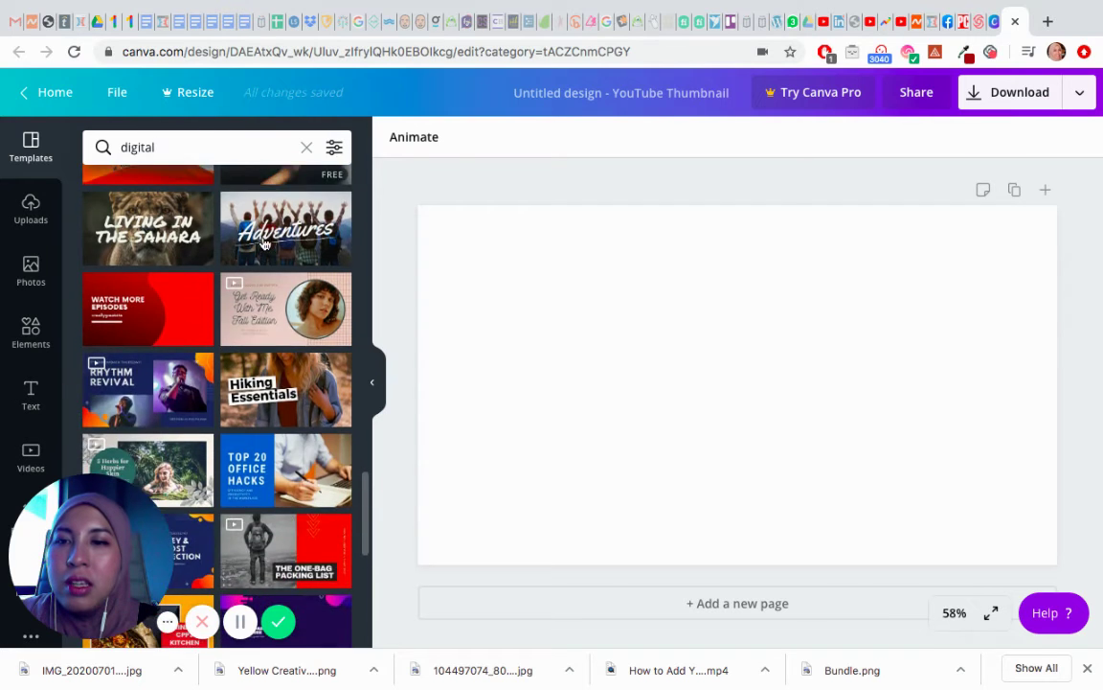
scroll(265, 244, down, 3)
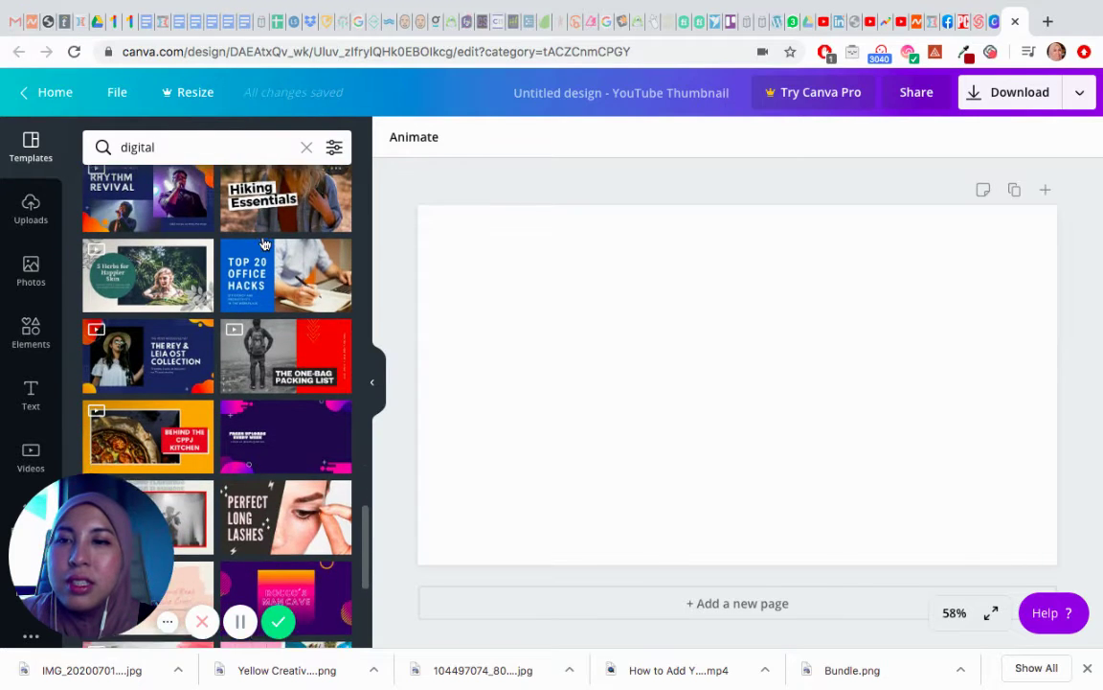
scroll(265, 244, down, 3)
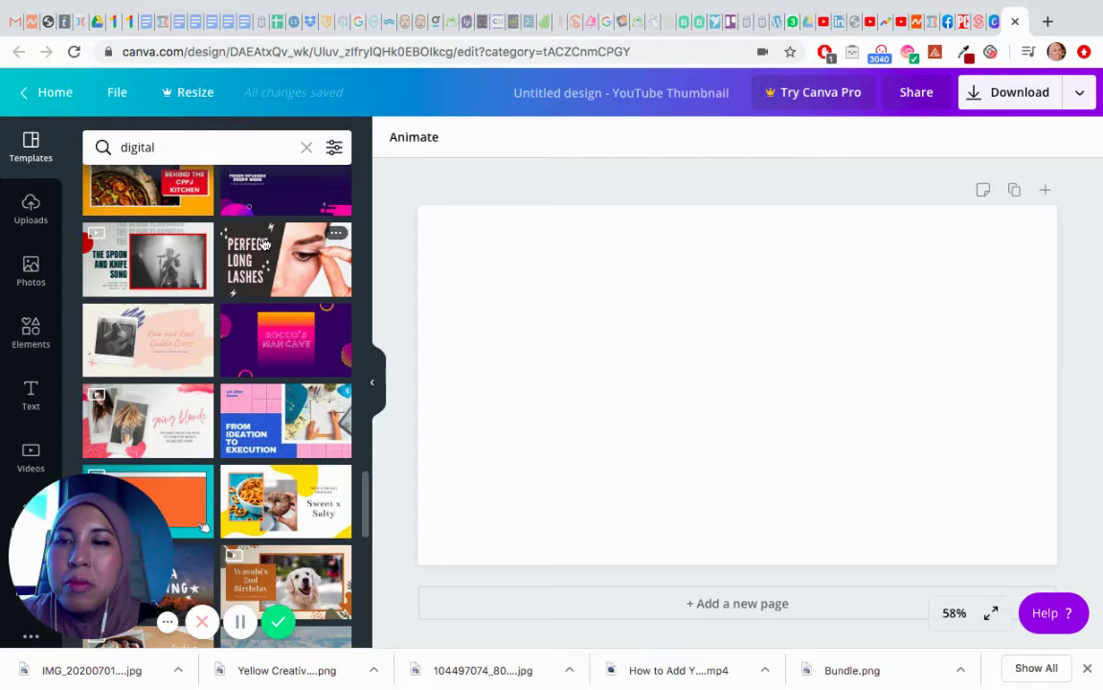
scroll(265, 244, down, 4)
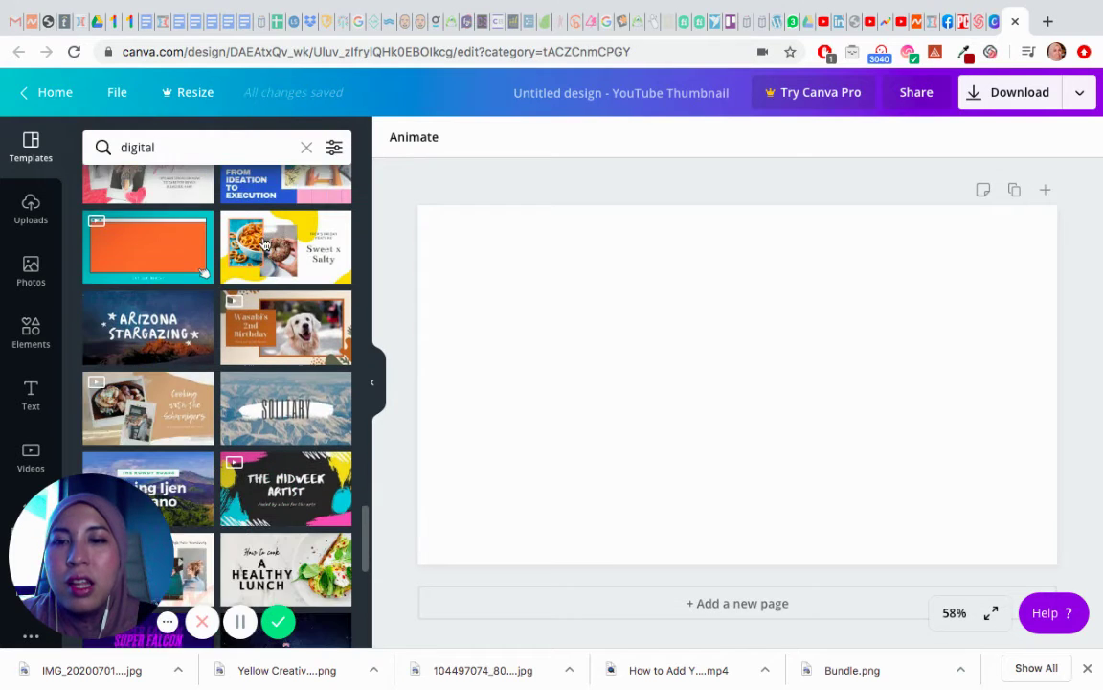
scroll(265, 244, down, 8)
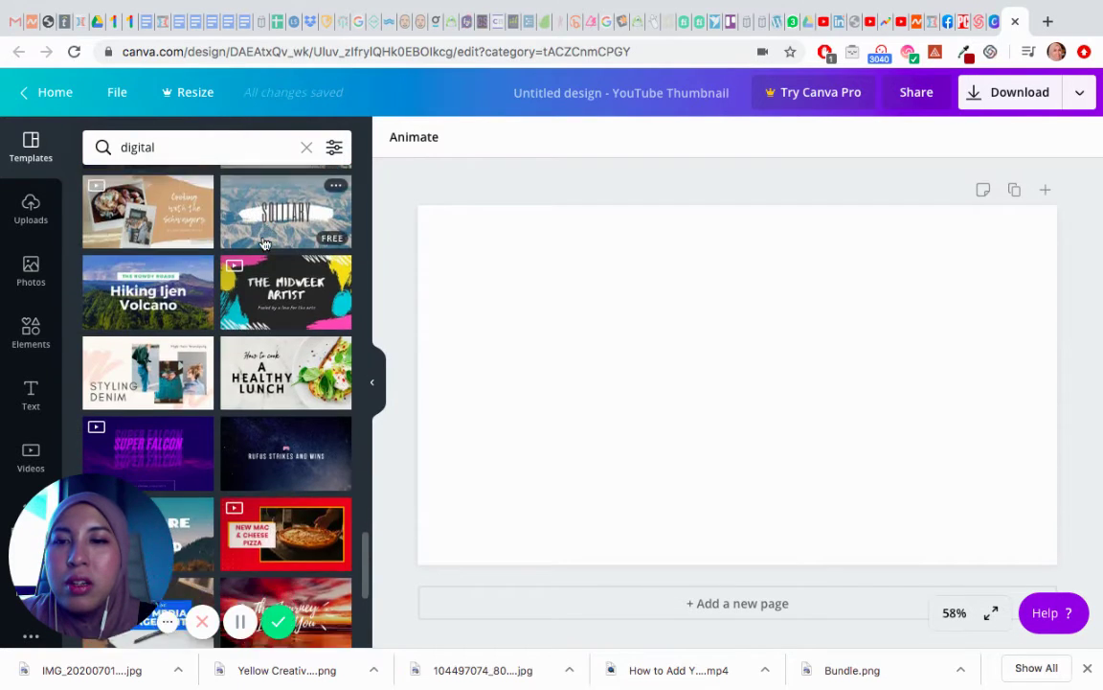
scroll(265, 244, down, 5)
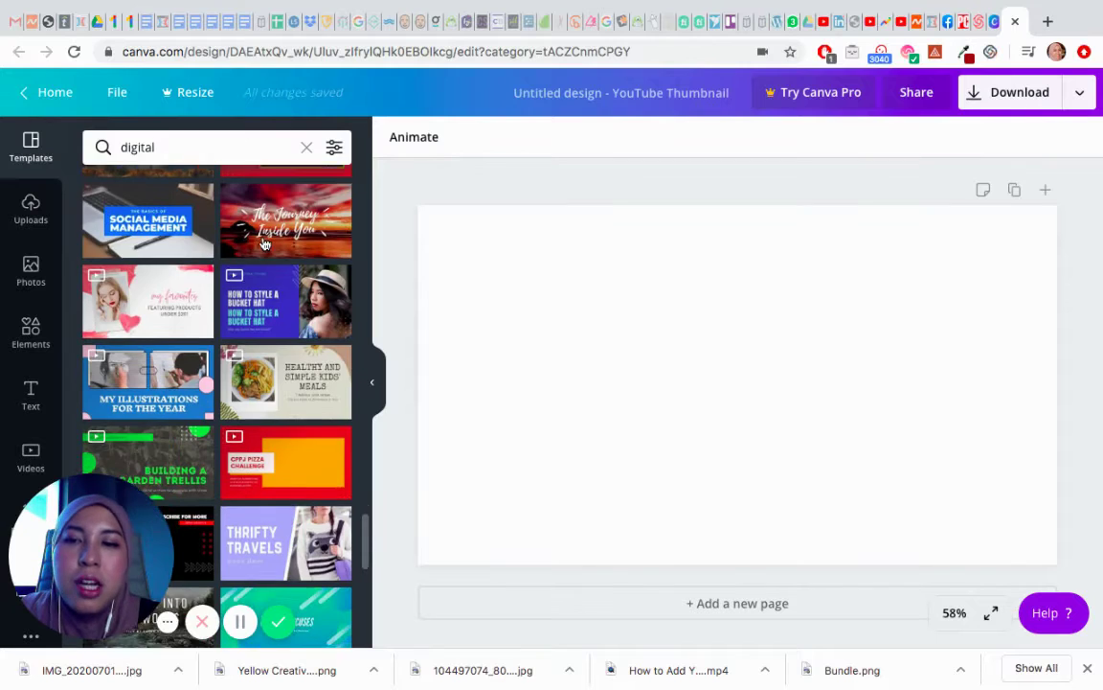
scroll(265, 244, down, 3)
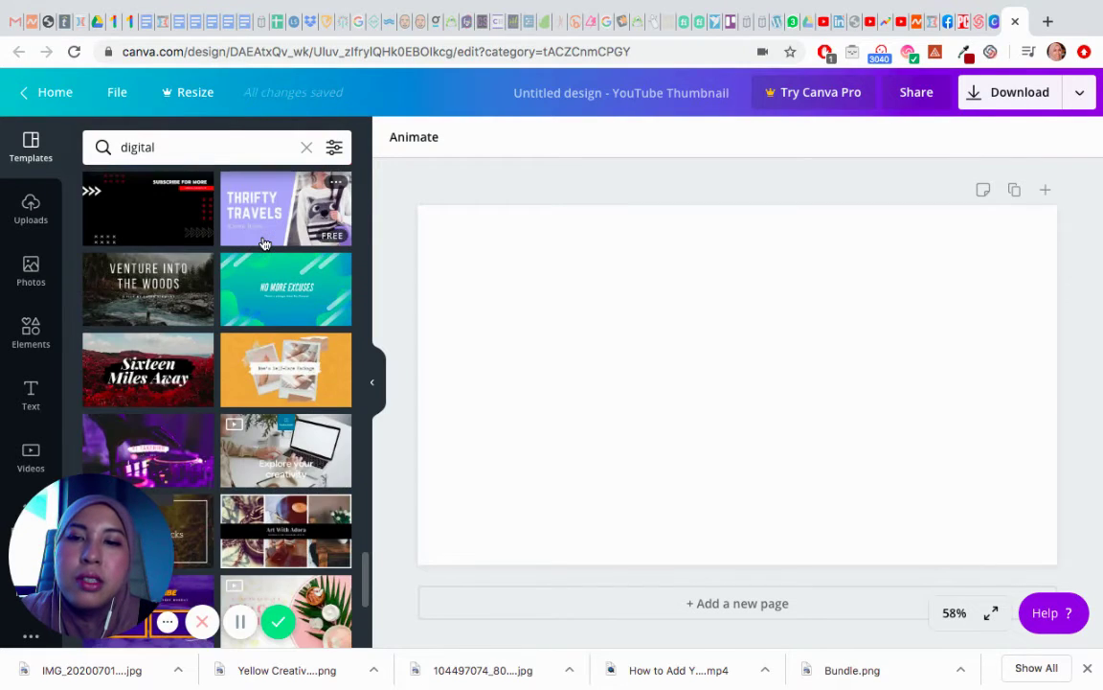
scroll(265, 245, down, 10)
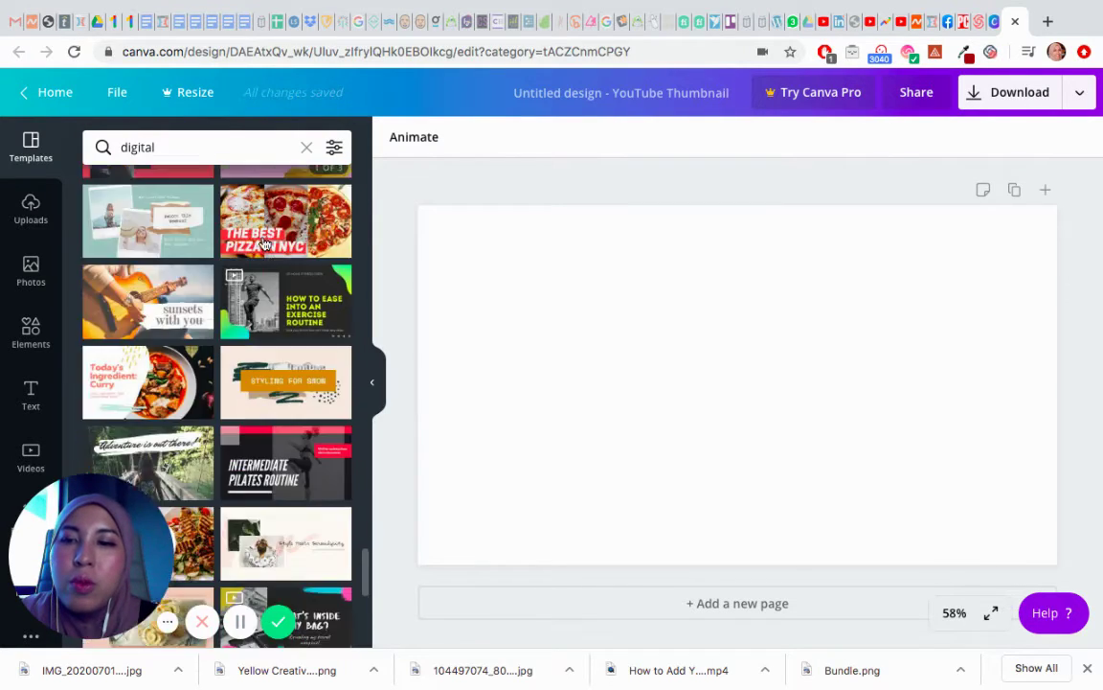
scroll(265, 244, down, 3)
scroll(265, 244, down, 5)
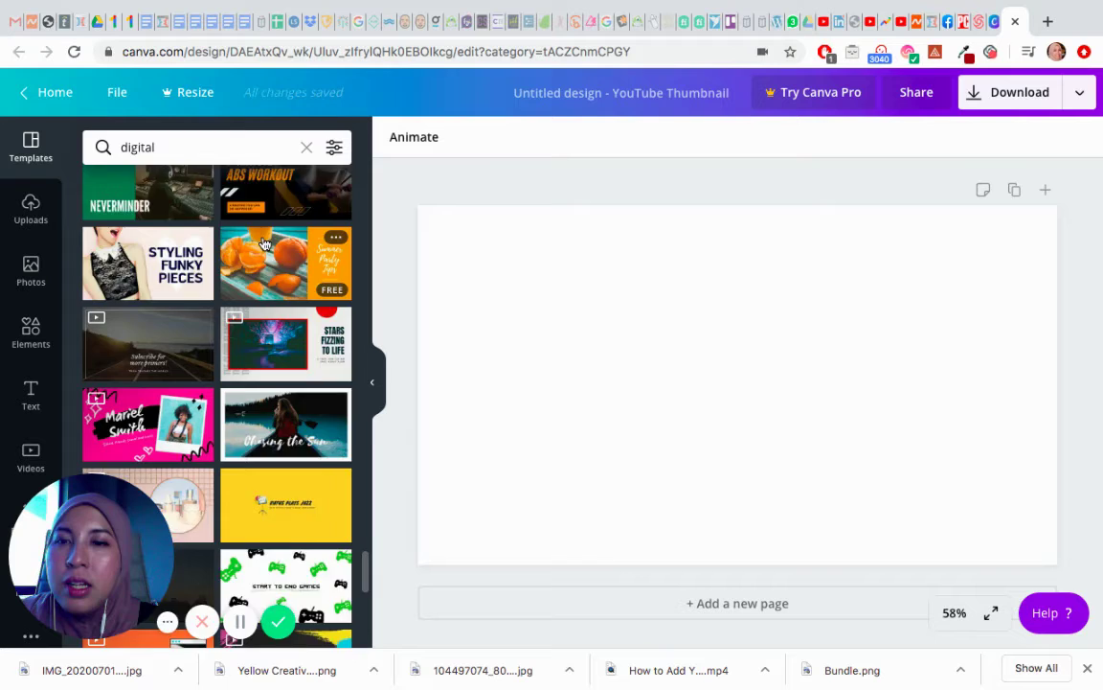
scroll(265, 244, down, 10)
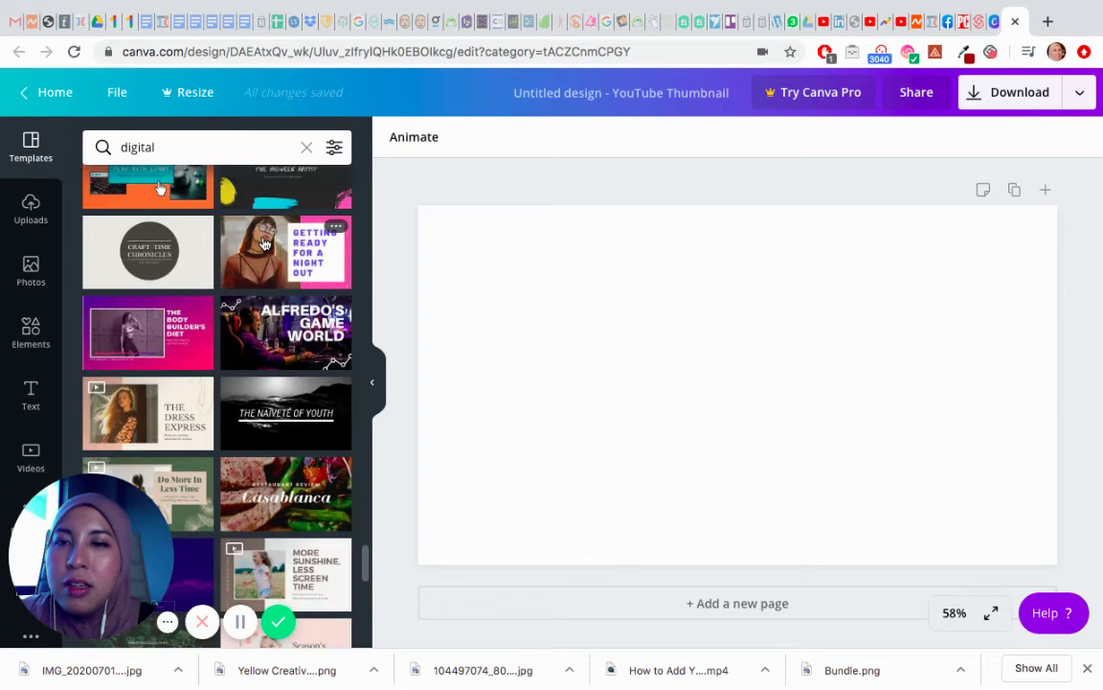
scroll(265, 245, up, 2)
scroll(265, 245, down, 3)
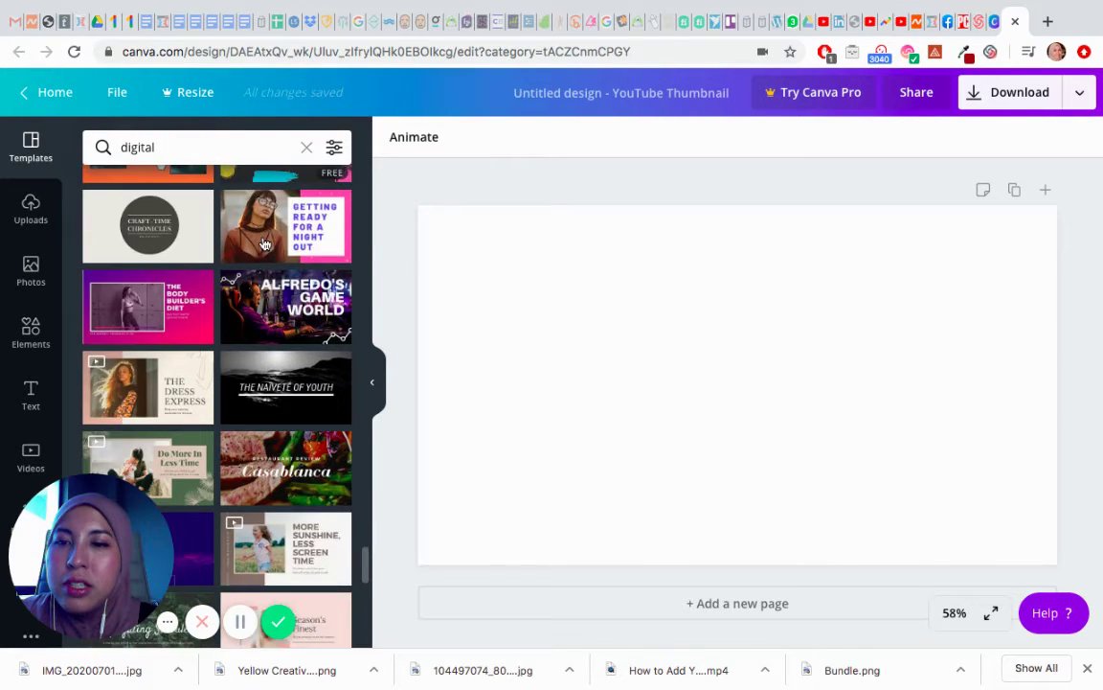
scroll(265, 244, down, 5)
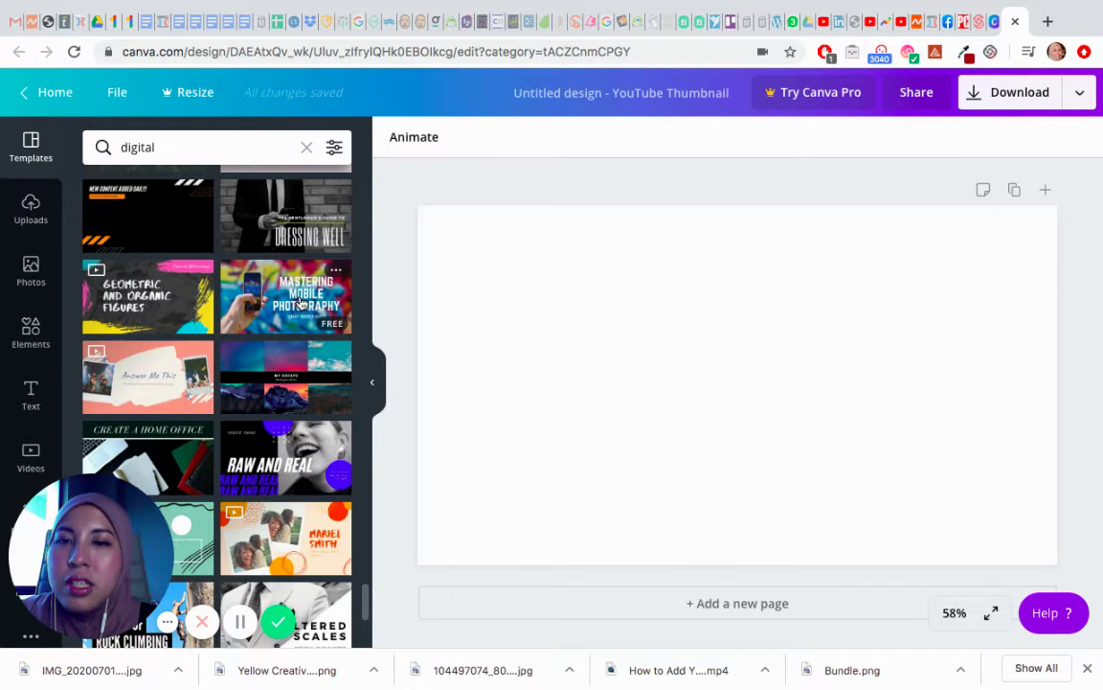
scroll(159, 352, down, 1)
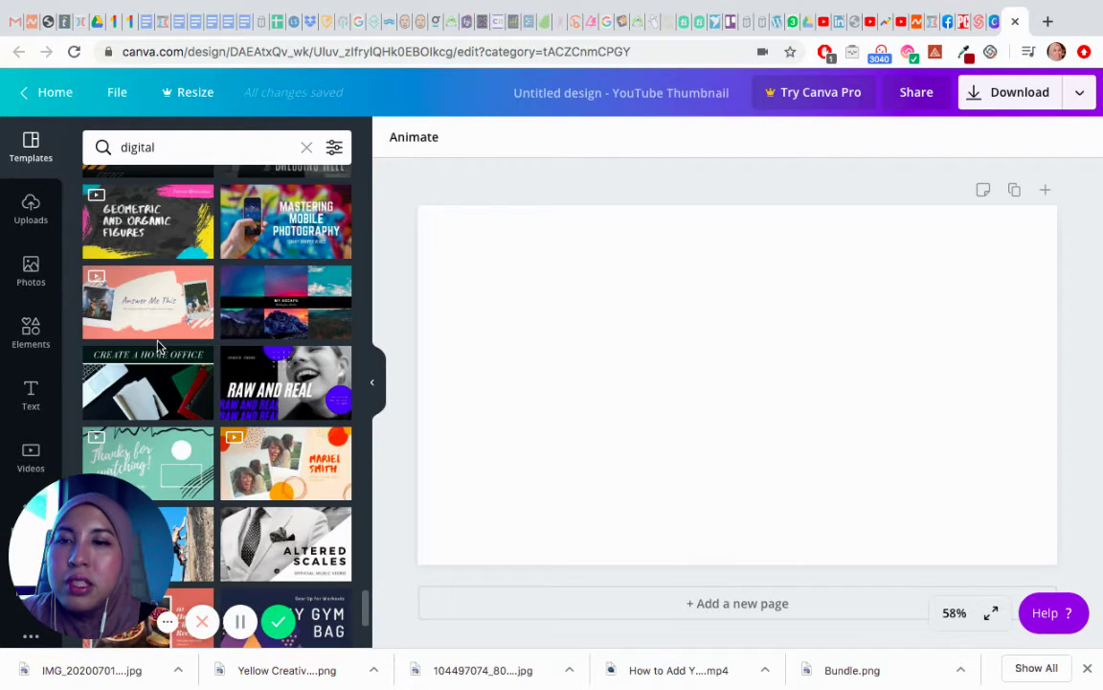
scroll(158, 347, down, 2)
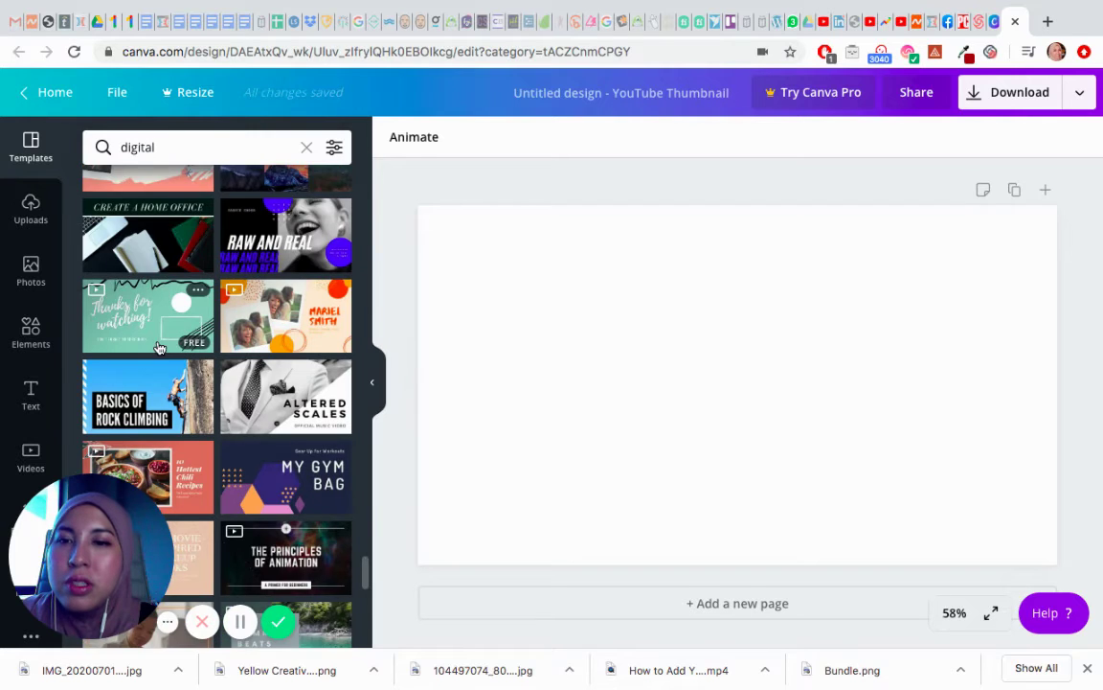
scroll(159, 347, down, 1)
scroll(159, 347, down, 5)
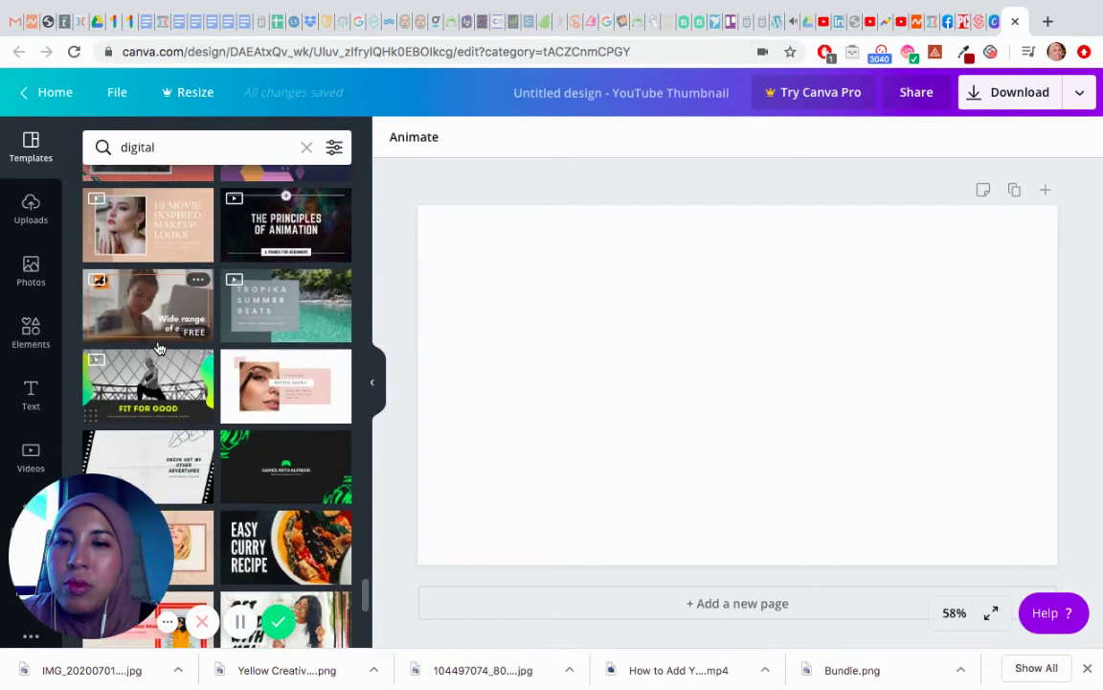
scroll(158, 346, down, 1)
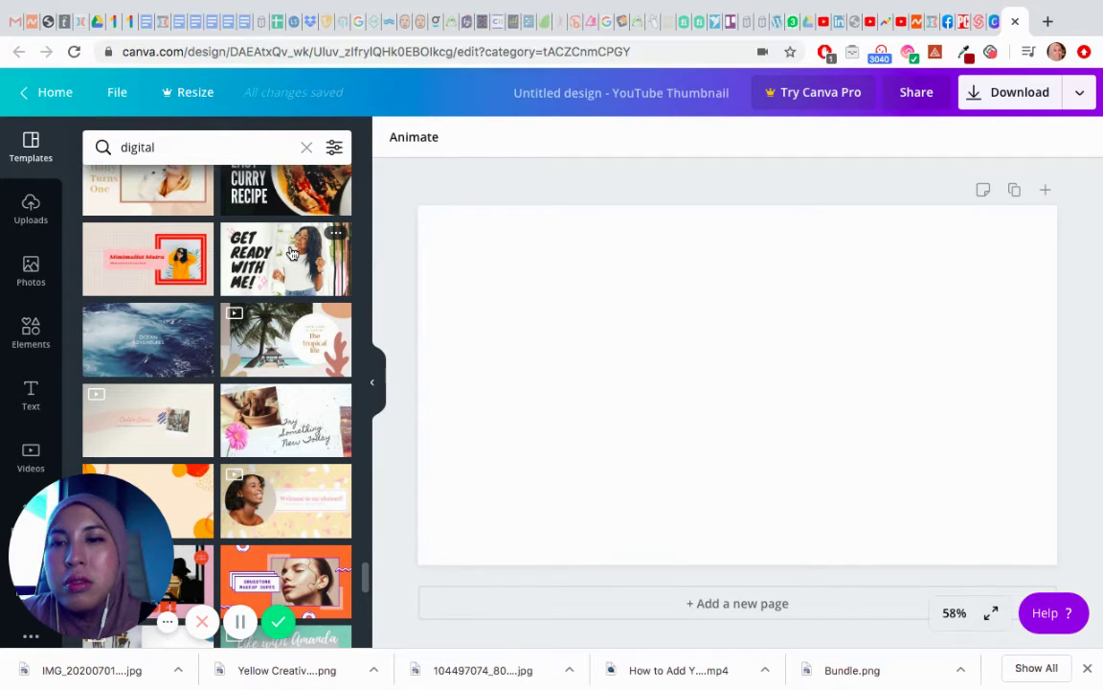
scroll(268, 364, down, 4)
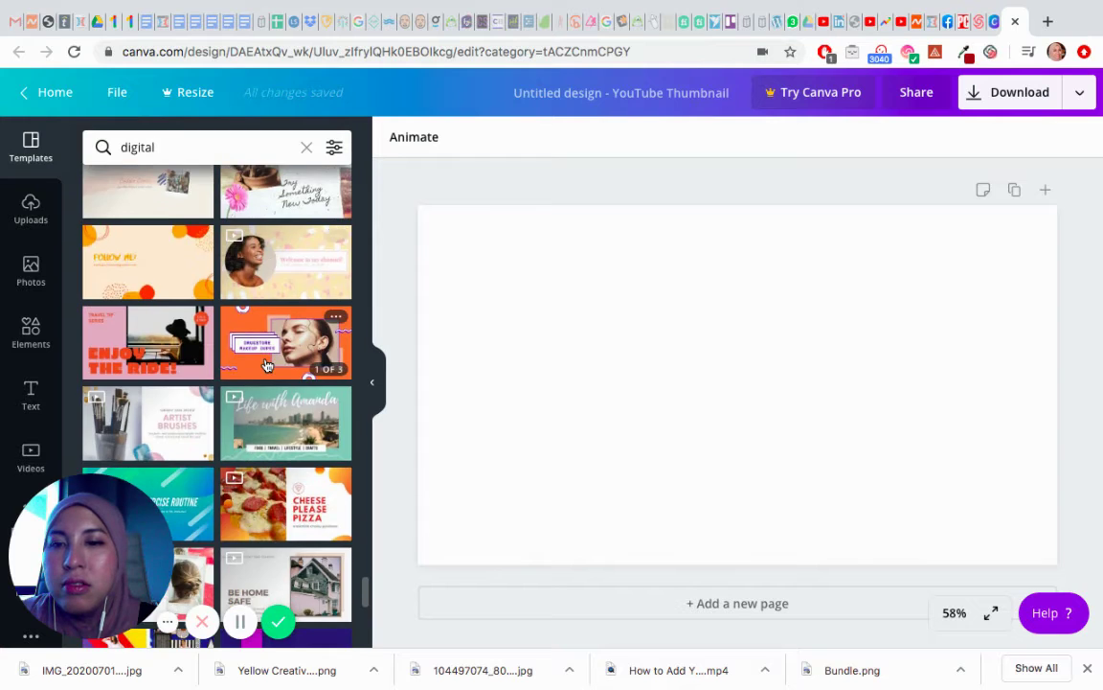
scroll(268, 364, down, 2)
scroll(268, 364, up, 2)
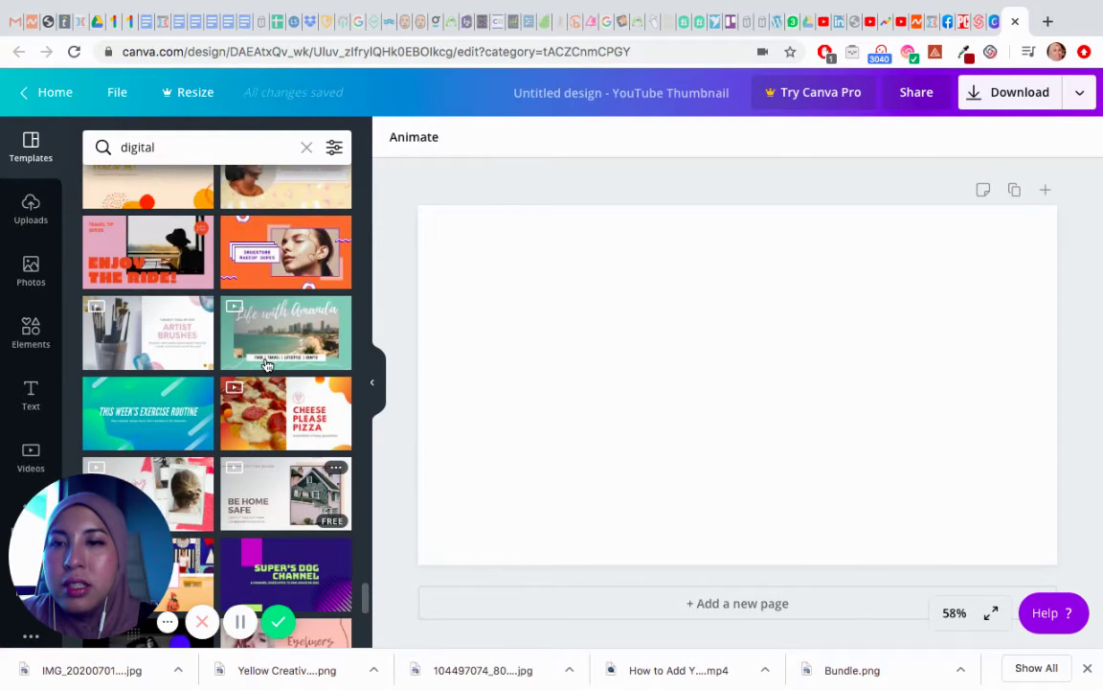
scroll(267, 364, down, 3)
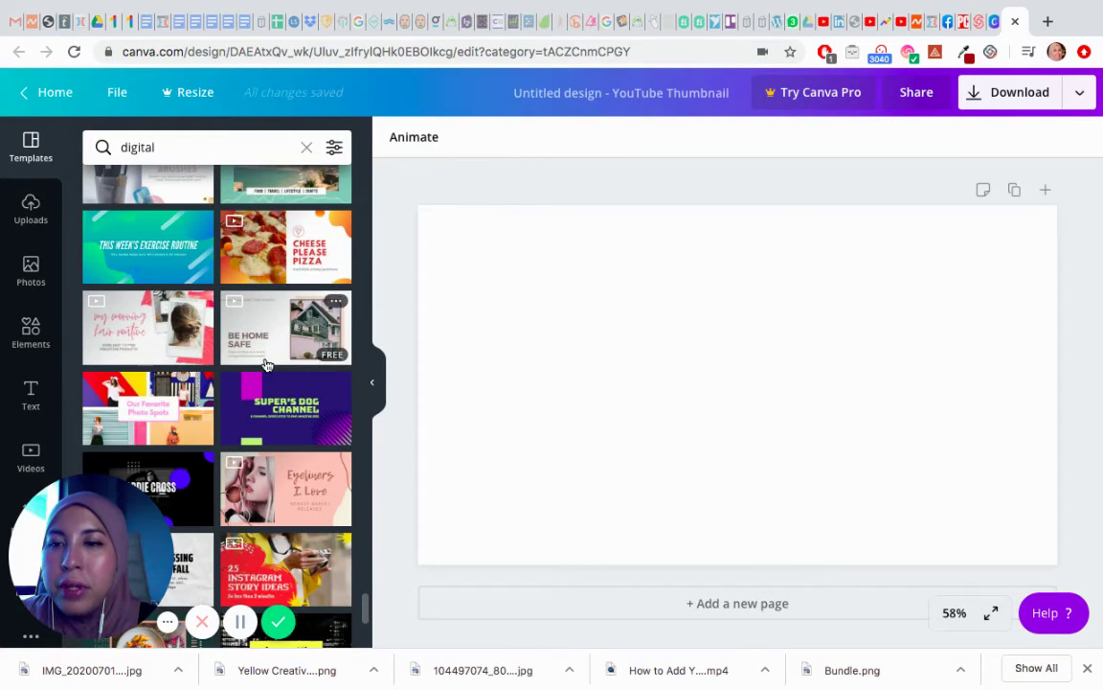
scroll(268, 364, down, 3)
scroll(267, 364, down, 1)
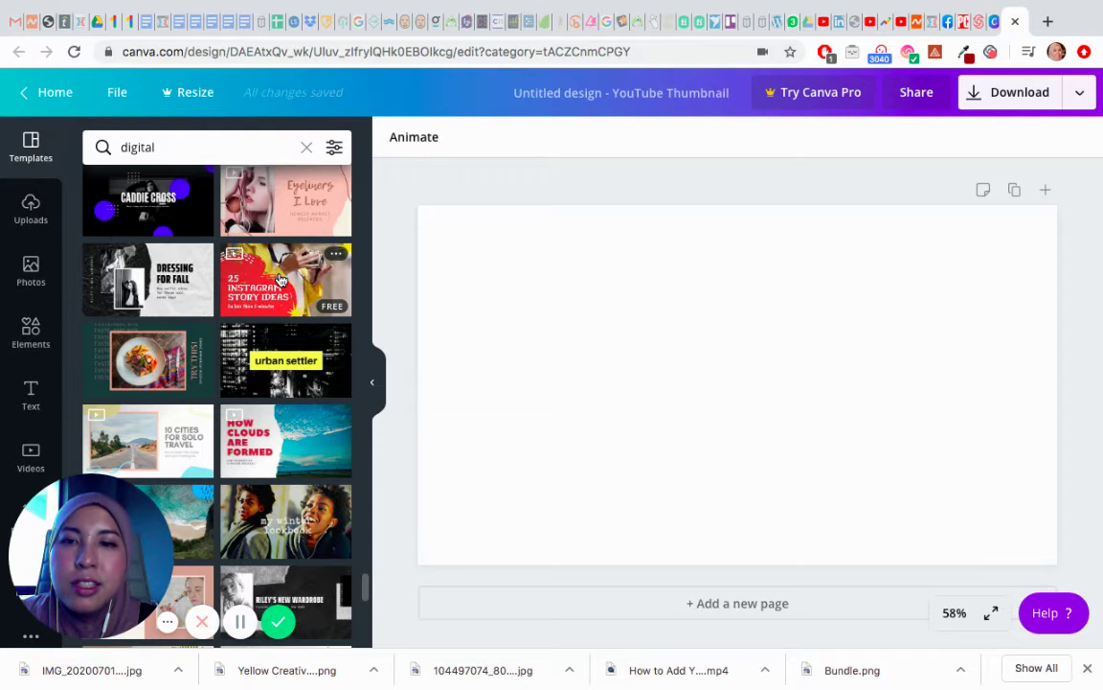
- Apply the '25 Instagram Story Ideas' template, delete its background video and add the uploaded pink-hijab photo
click(281, 278)
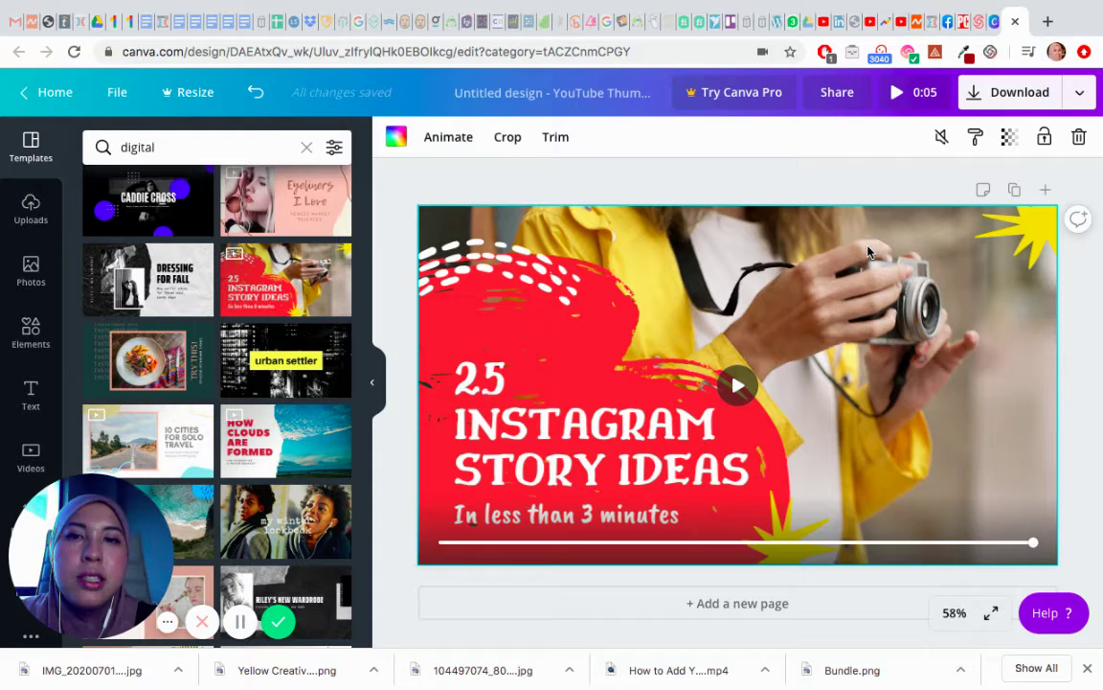
key(Delete)
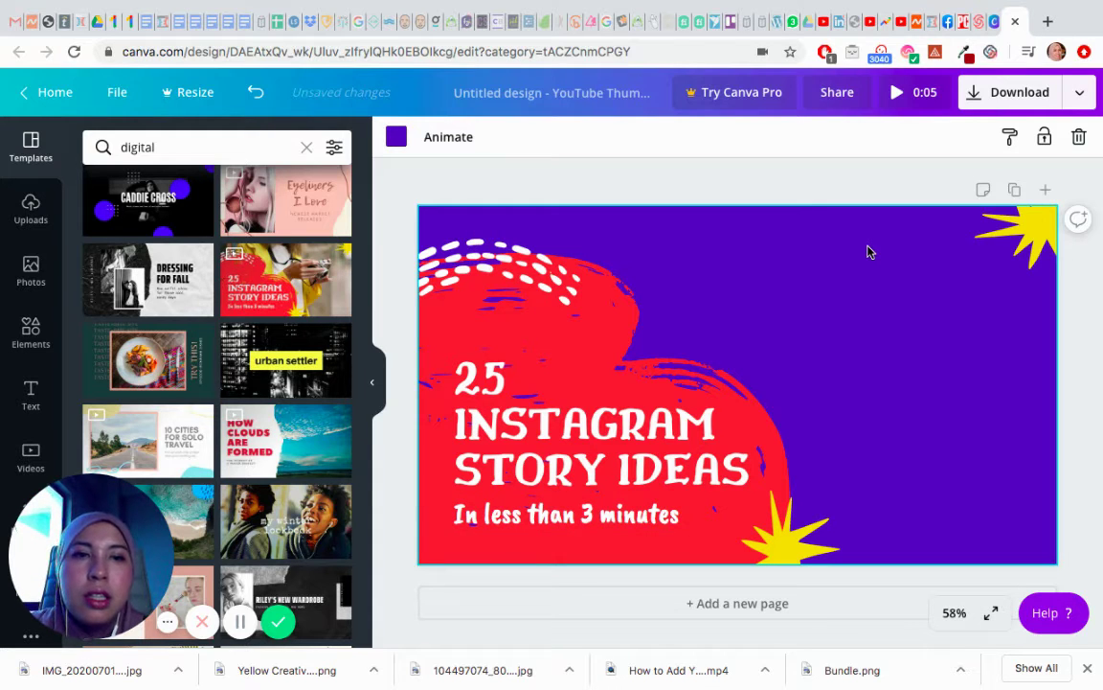
click(31, 204)
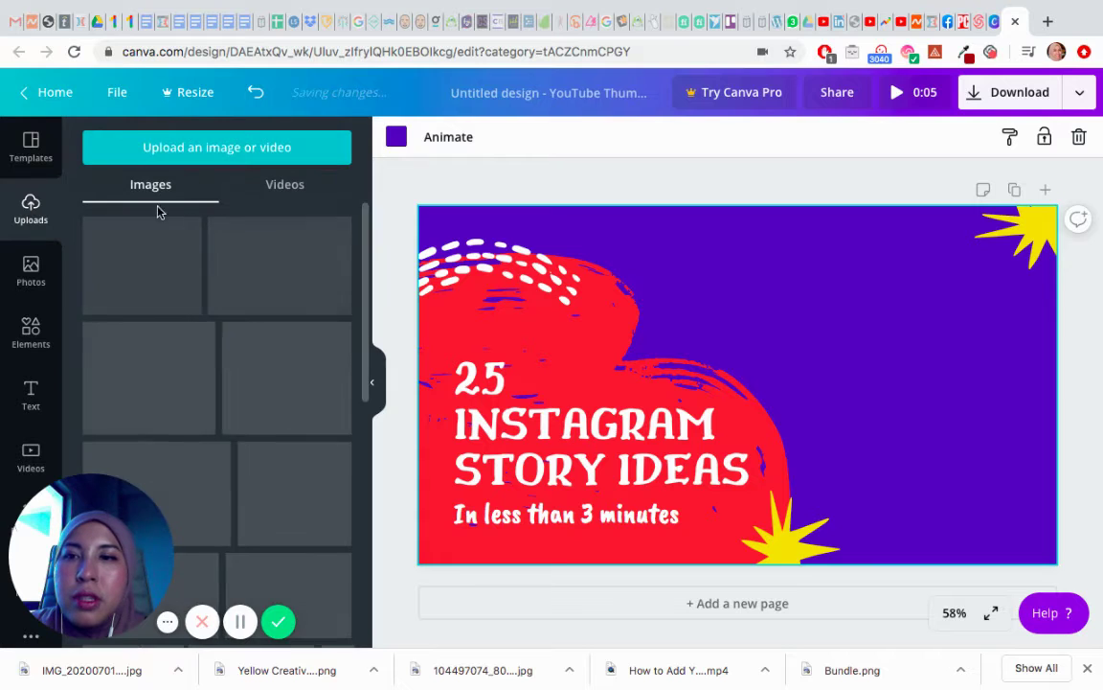
click(146, 261)
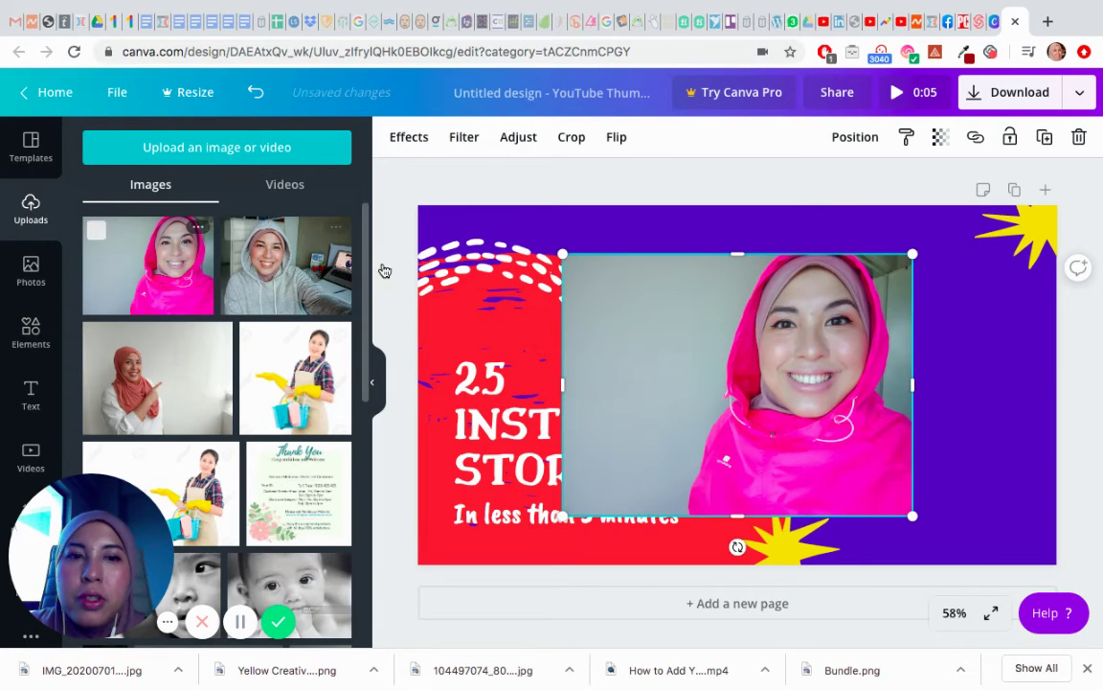
- Enlarge and position the photo to fill the whole frame with the face on the right
drag(562, 254, 392, 222)
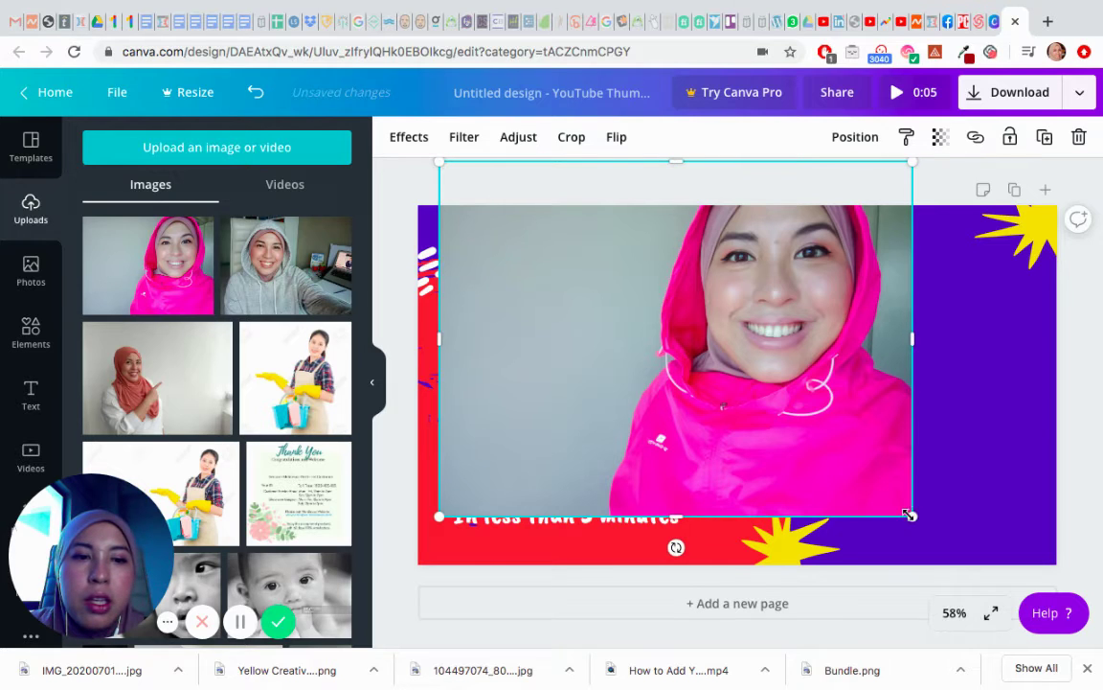
drag(912, 516, 1041, 613)
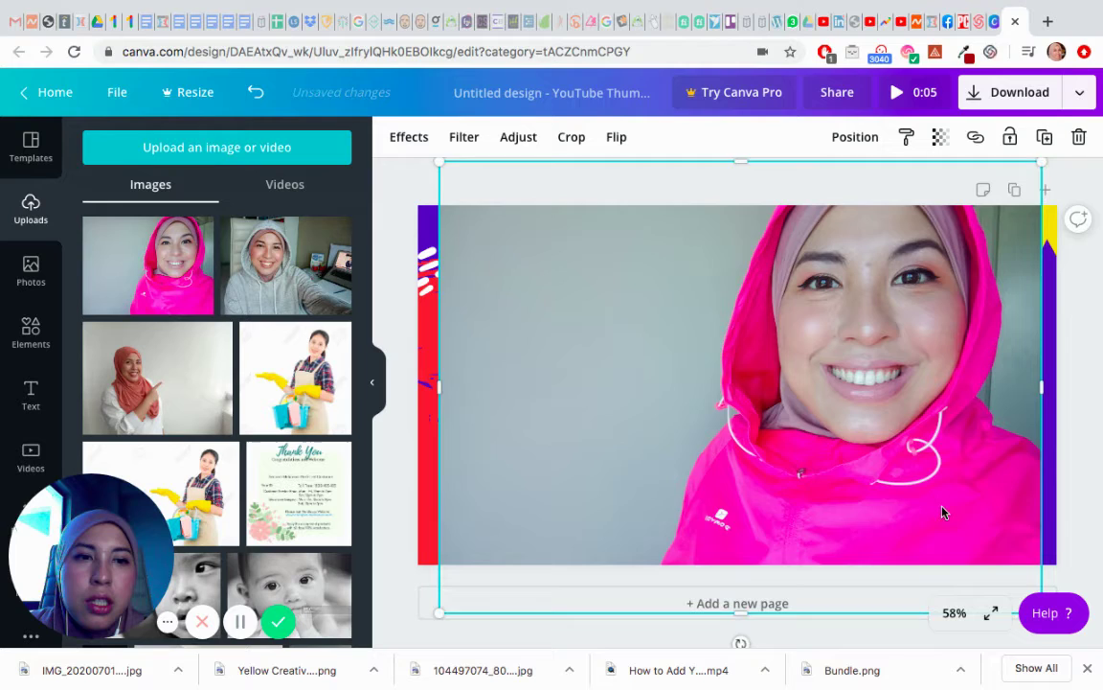
drag(943, 488, 958, 525)
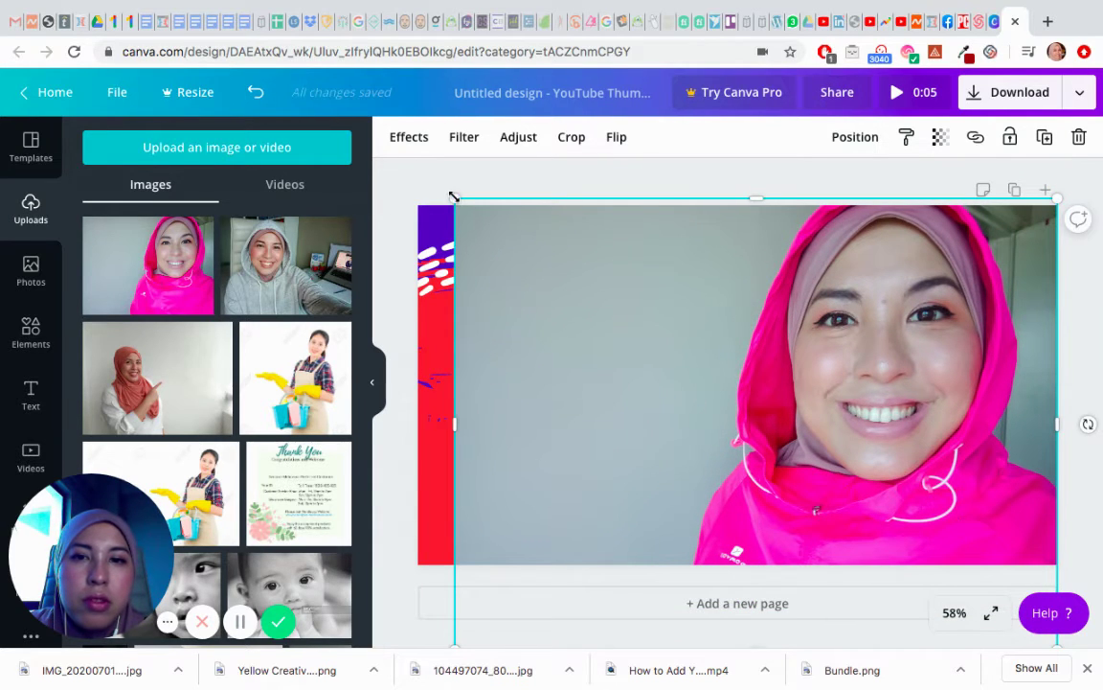
drag(455, 199, 399, 193)
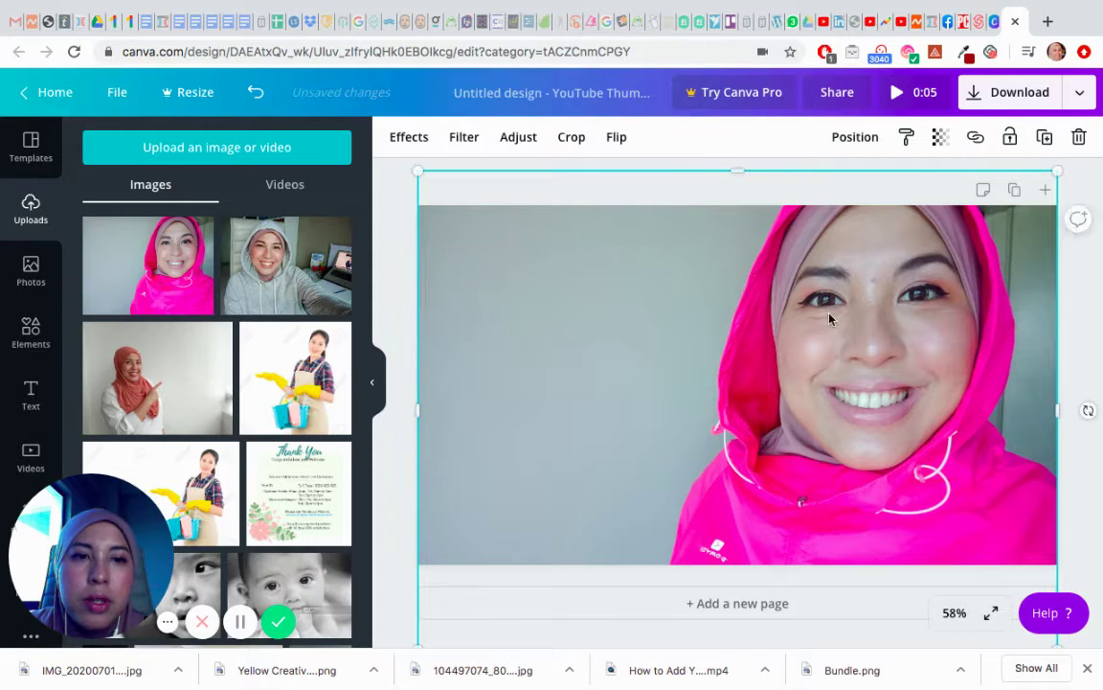
drag(829, 319, 836, 349)
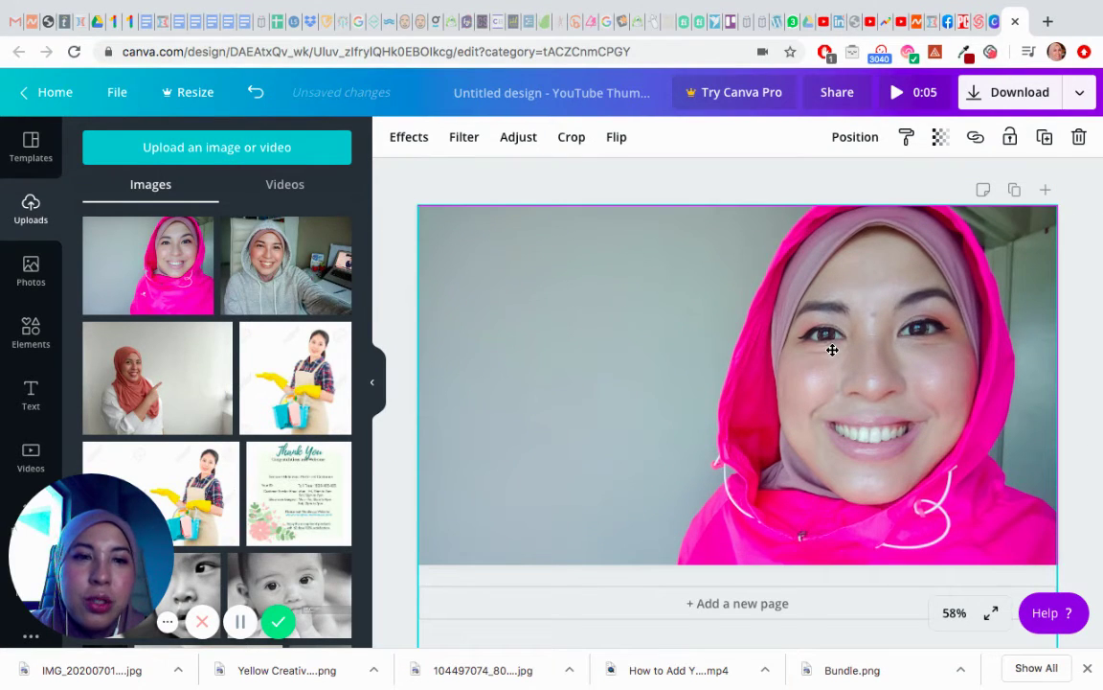
click(832, 350)
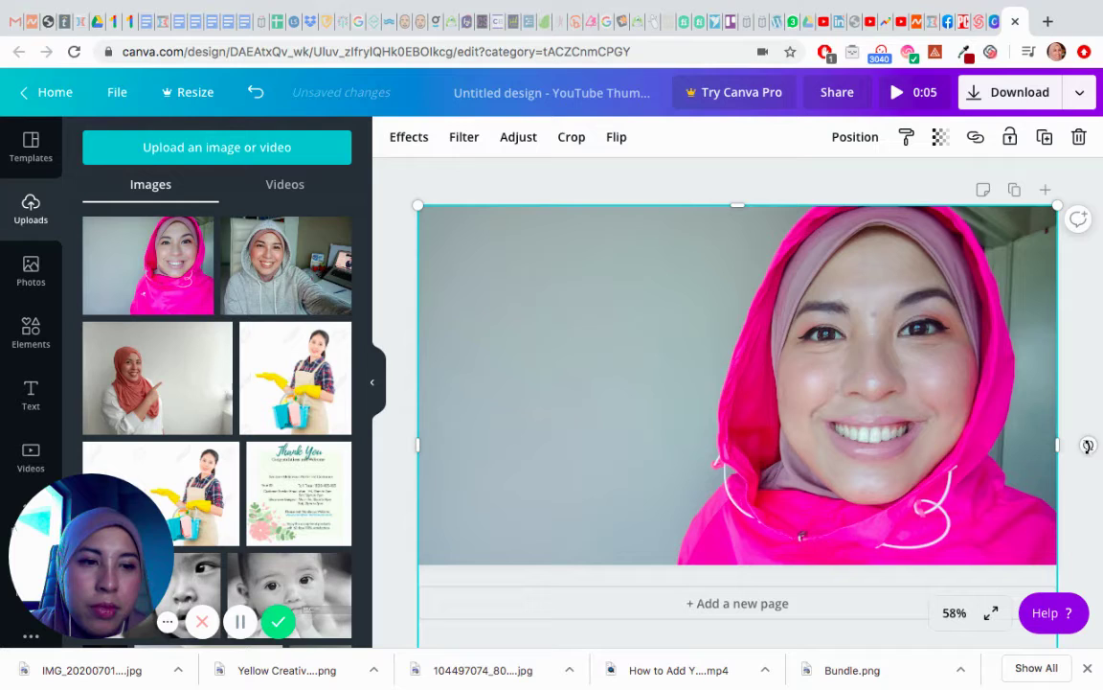
click(508, 182)
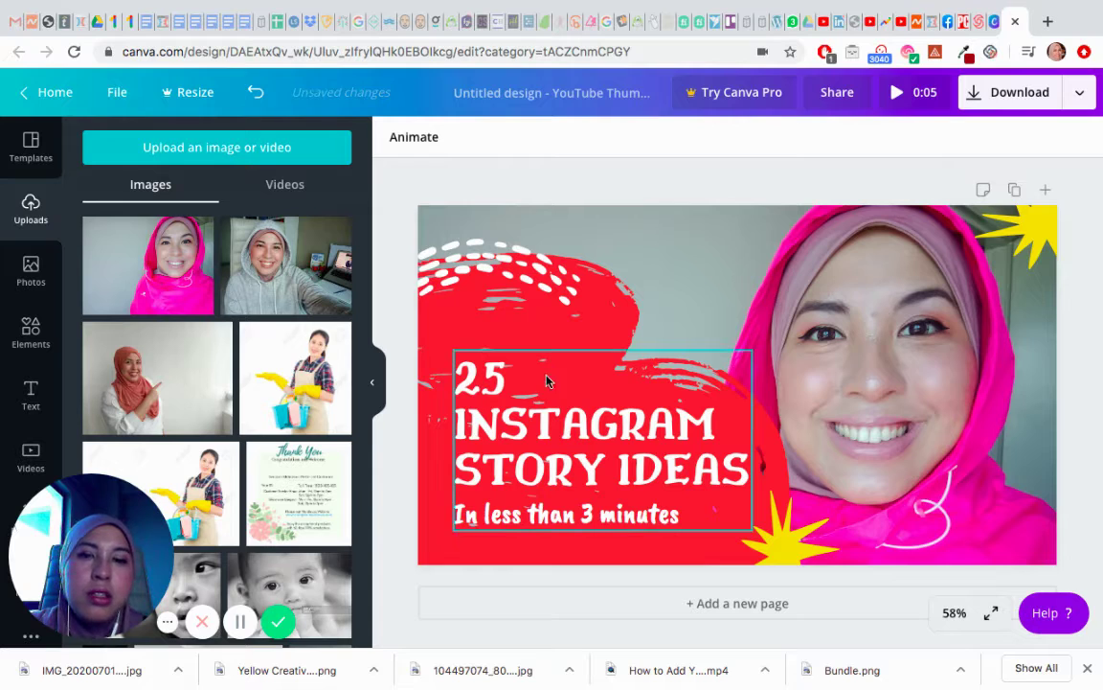
- Retype the title as '9 SALES & MARKETING QUESTIONS'
click(563, 452)
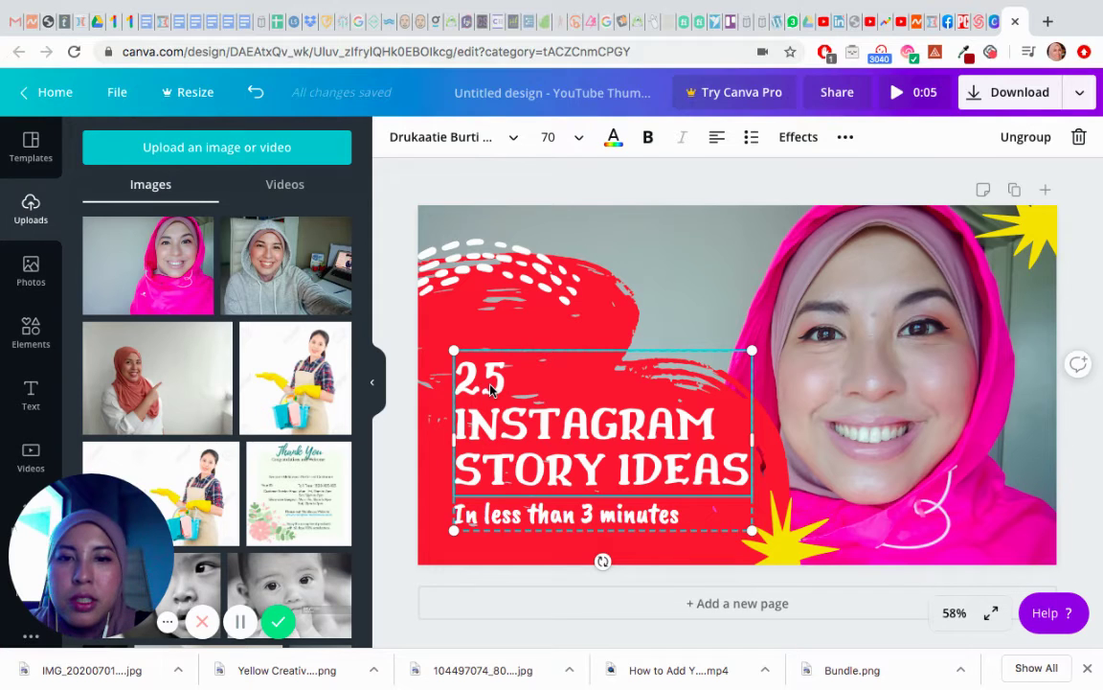
double_click(517, 430)
text(SA)
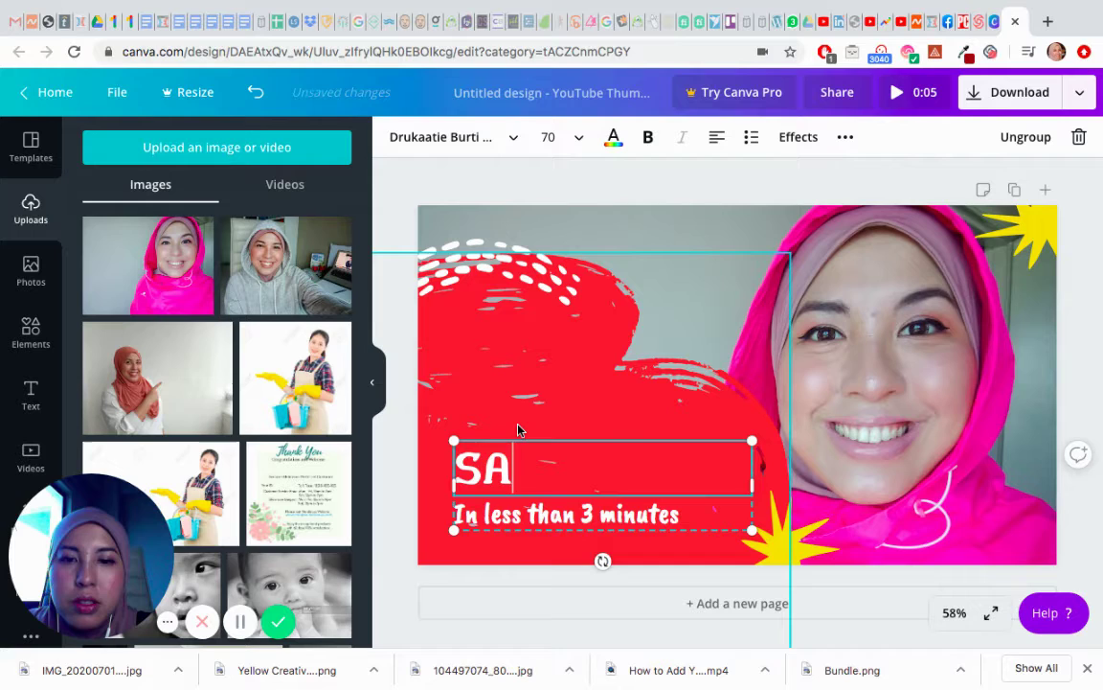
key(BackSpace)
key(BackSpace)
text(11 )
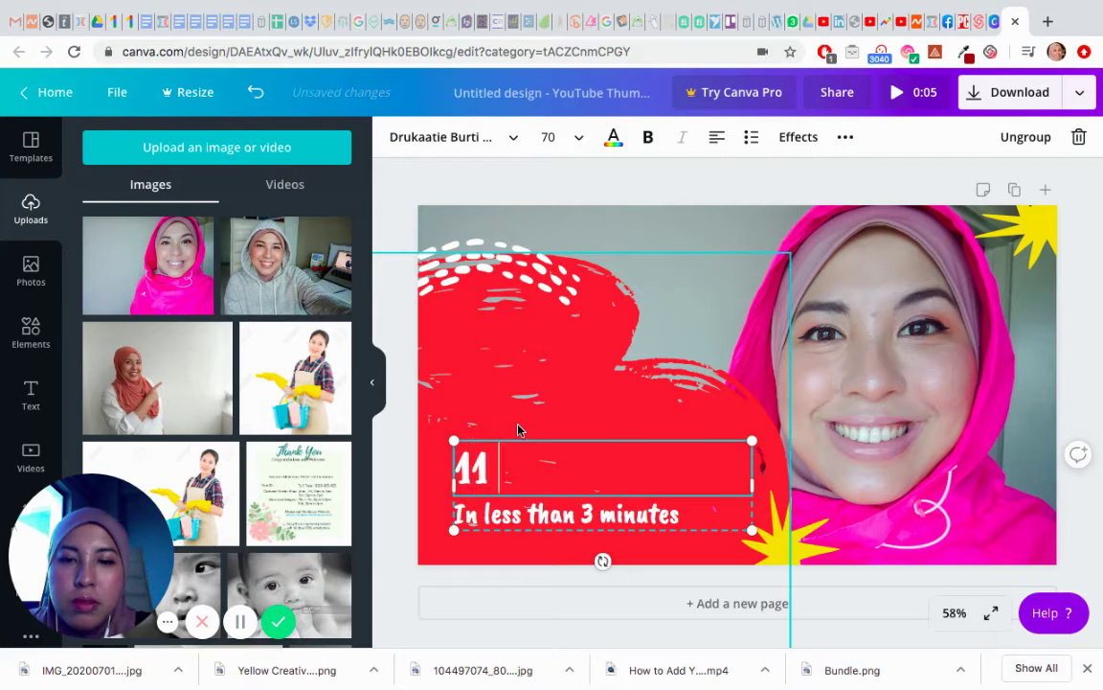
text(SE)
key(BackSpace)
key(BackSpace)
key(BackSpace)
key(BackSpace)
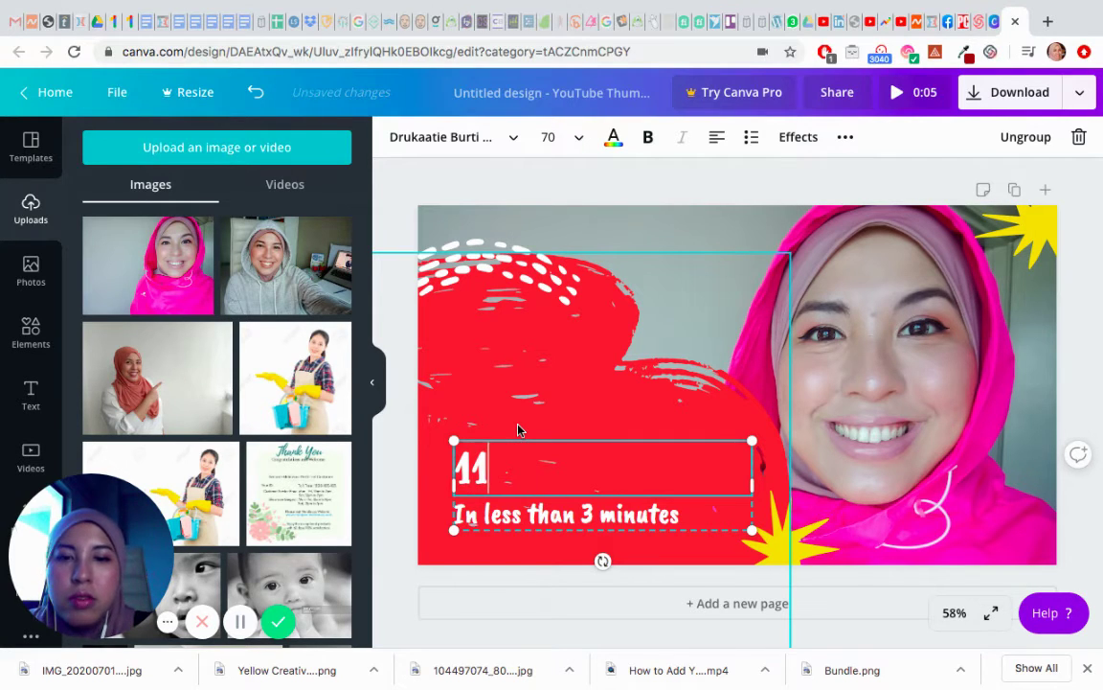
text(0)
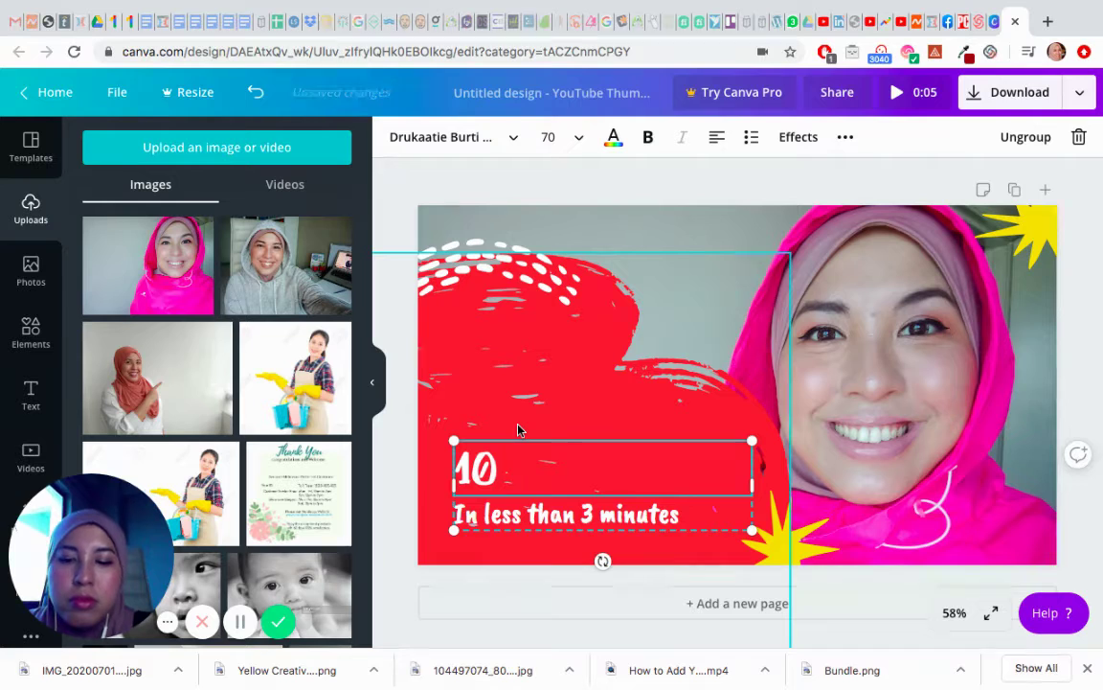
text( SA)
key(BackSpace)
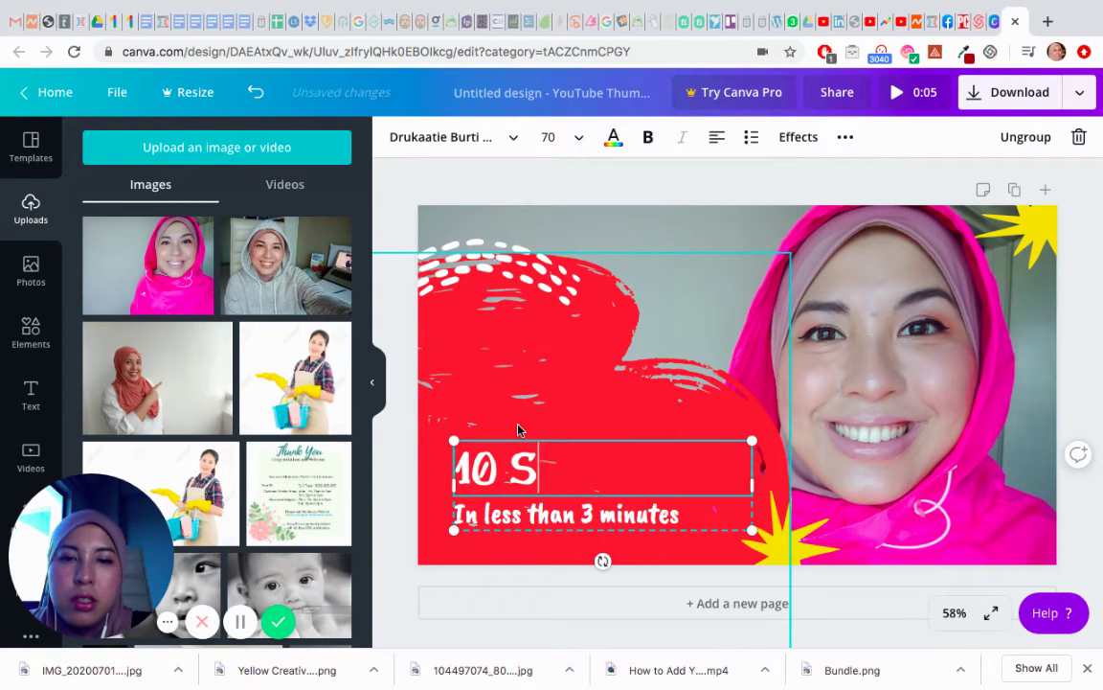
key(BackSpace)
key(BackSpace)
key(BackSpace)
key(BackSpace)
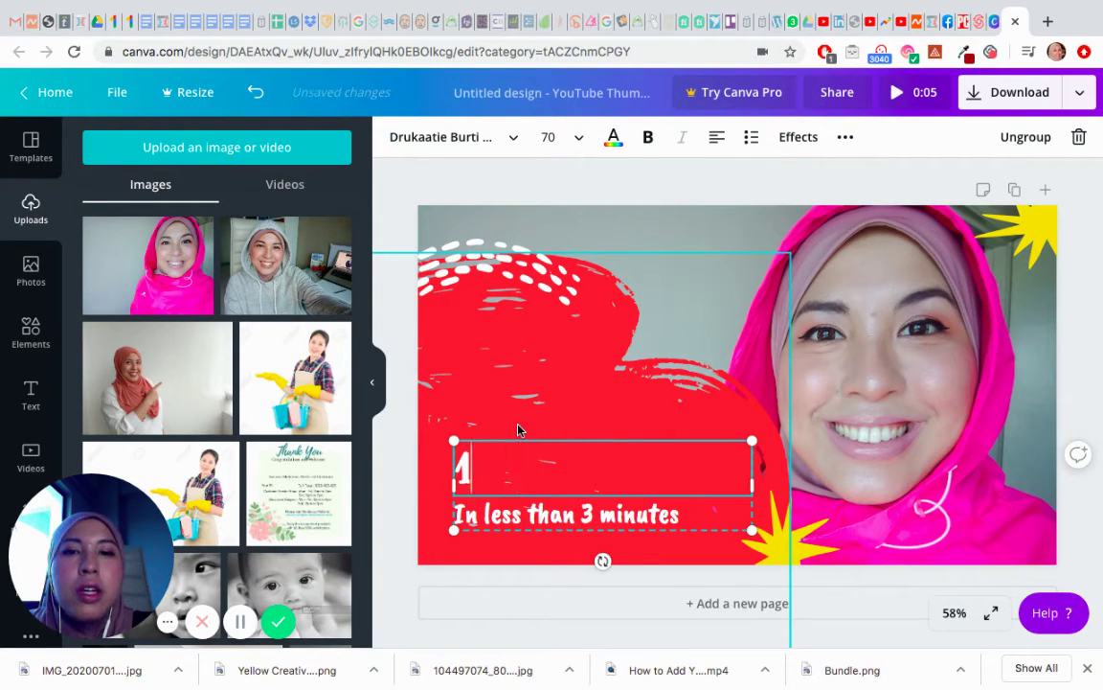
text(9)
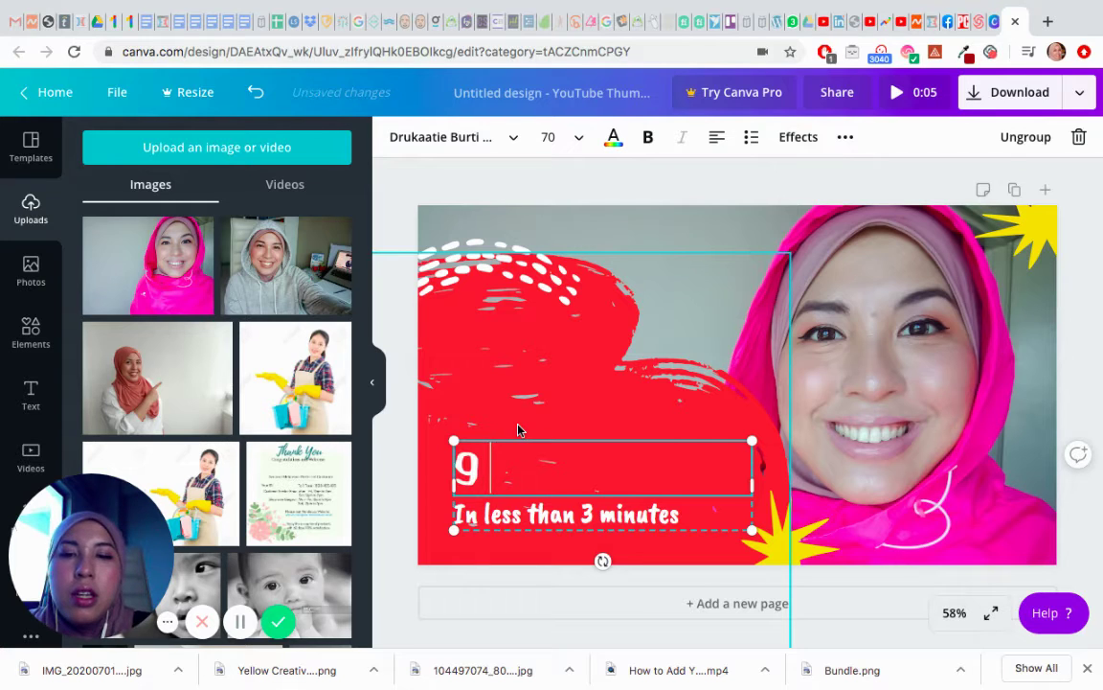
text( SALES )
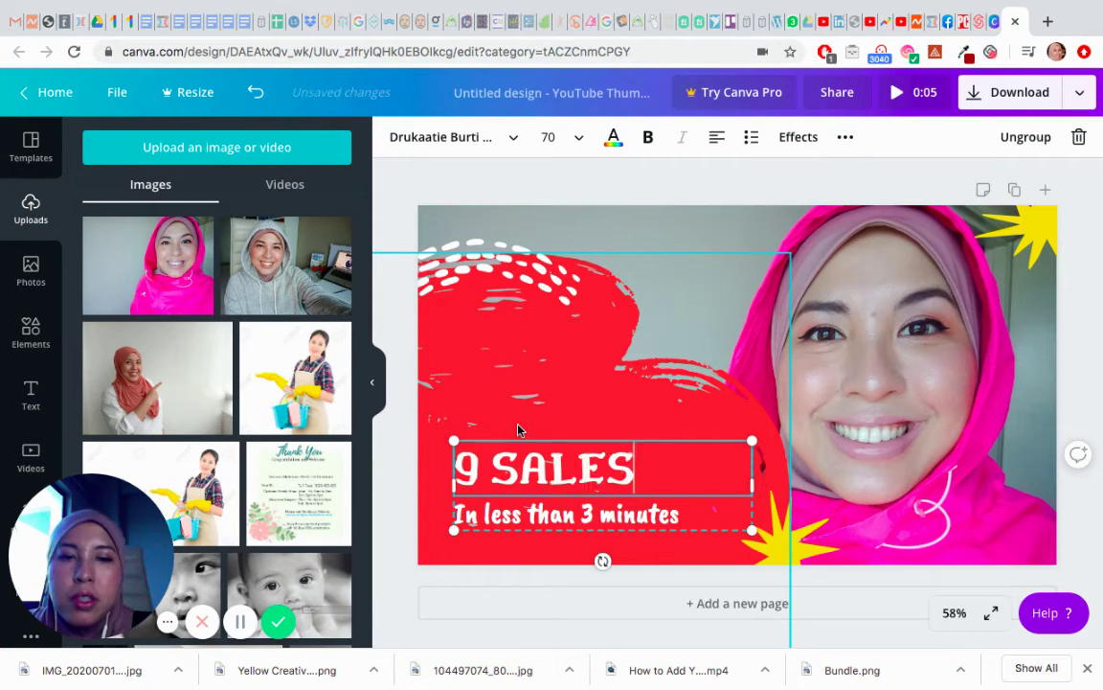
text(&)
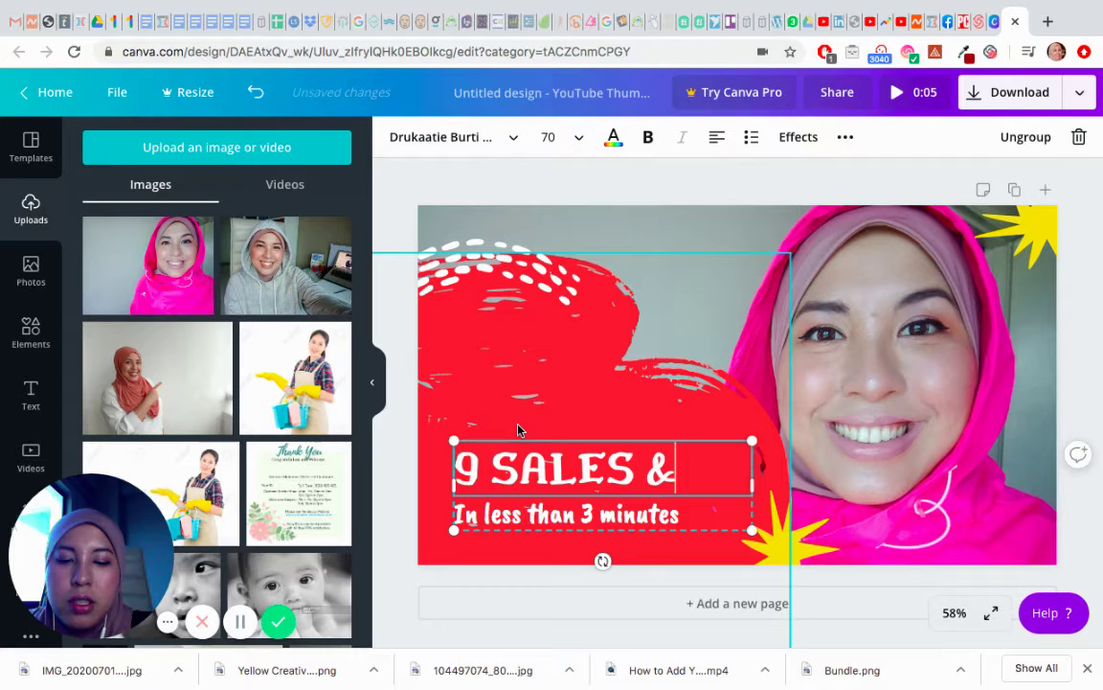
text( MARKET)
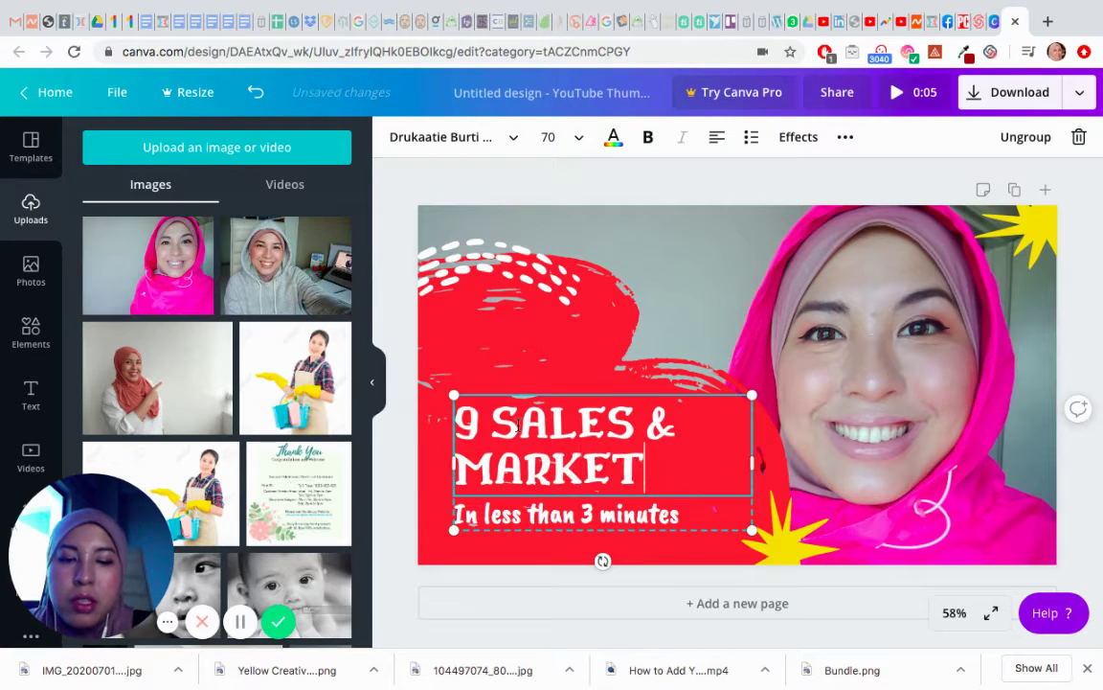
text(ING QUESTUO)
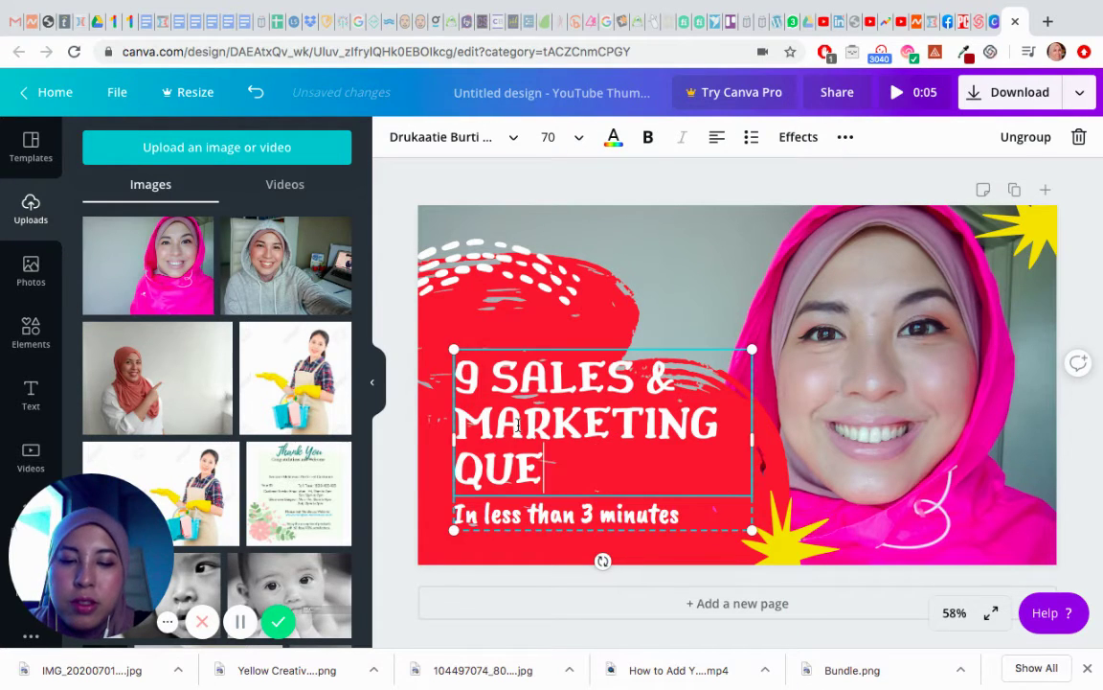
key(BackSpace)
key(BackSpace)
text(IONS)
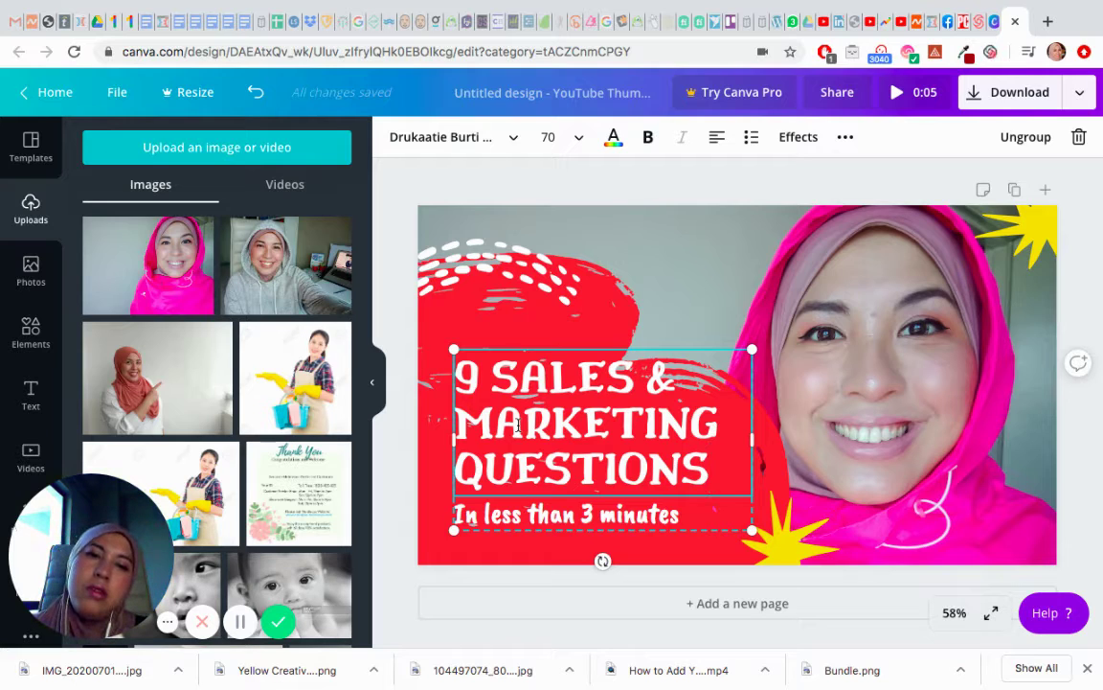
- Replace the whole title with 'SALES VS MARKETING!'
drag(637, 443, 440, 356)
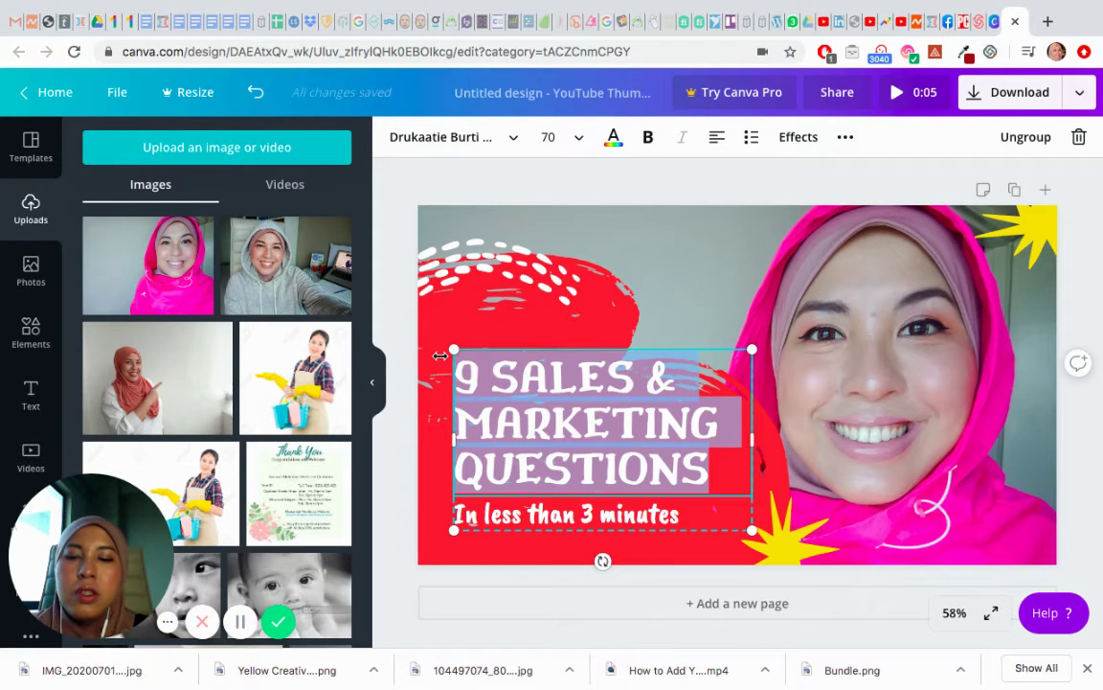
text(SA)
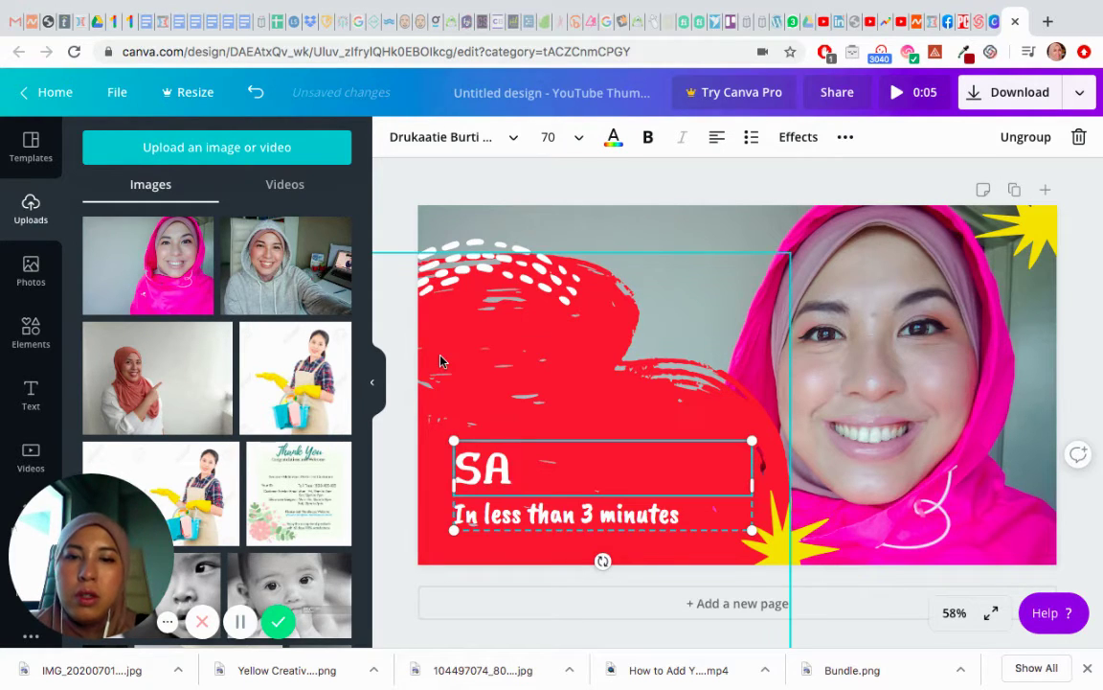
text(LES)
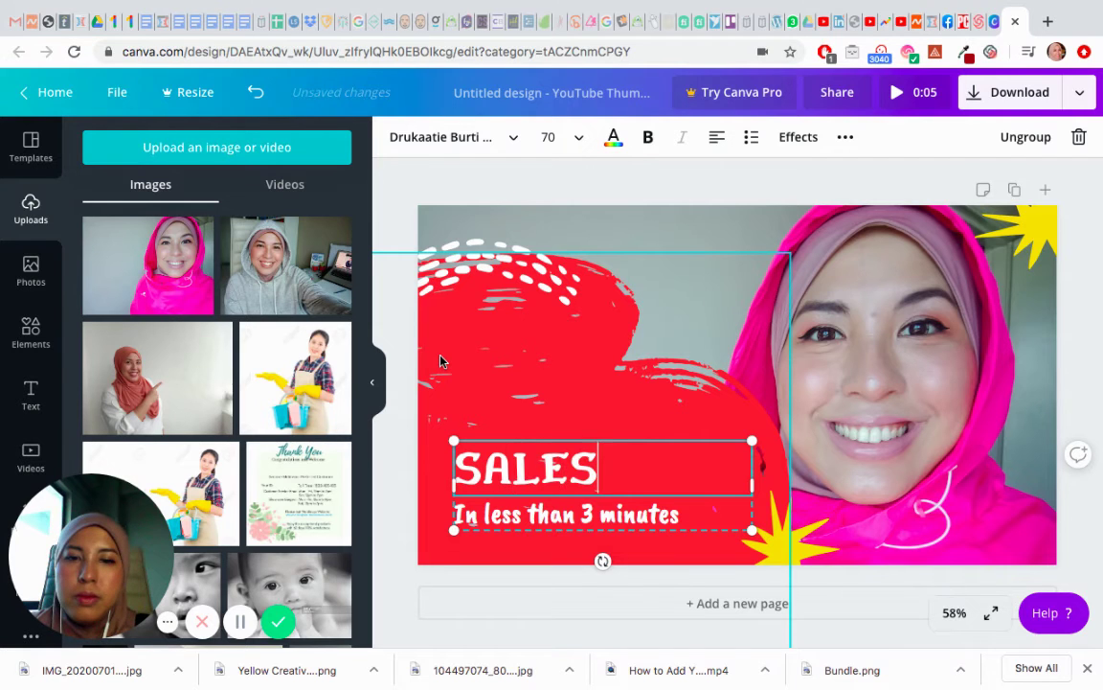
text( VS MARKETINGF)
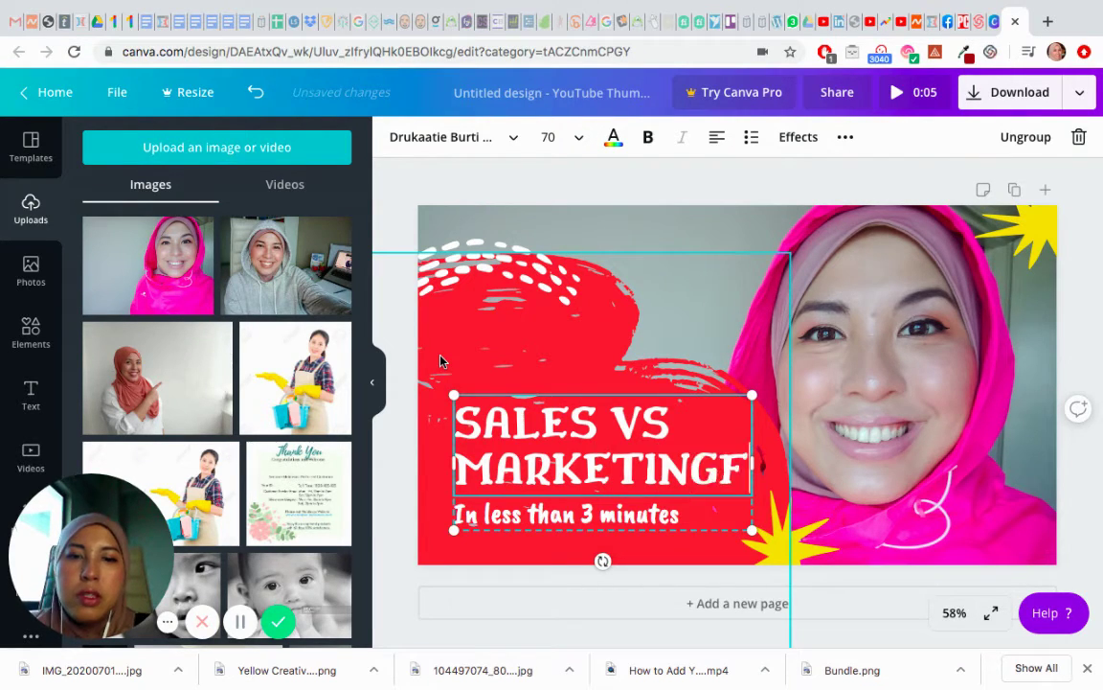
key(BackSpace)
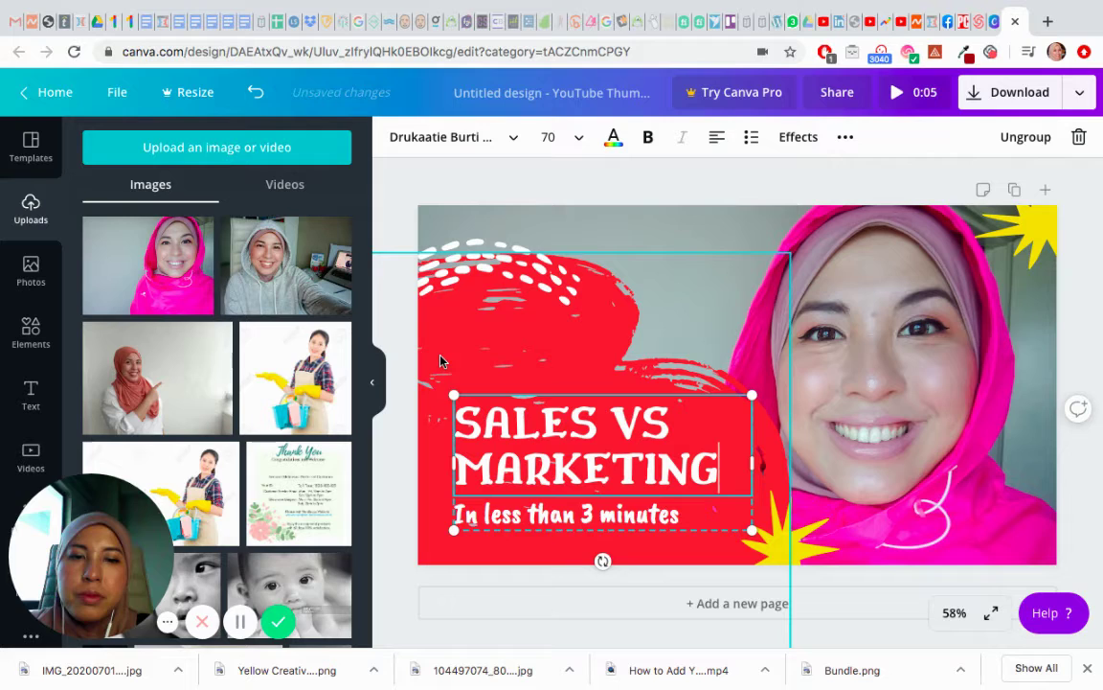
text(!)
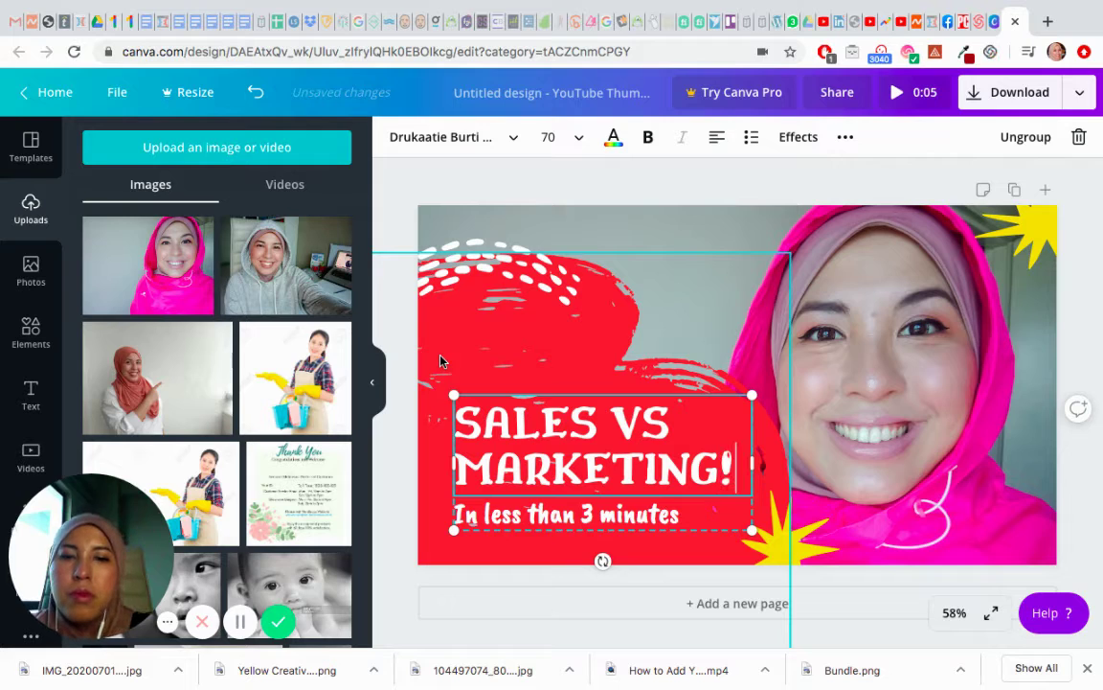
click(561, 514)
- Rewrite the subtitle to read '9 POINTS YOU MUST KNOW!'
drag(682, 515, 453, 515)
text(how)
key(BackSpace)
key(BackSpace)
key(BackSpace)
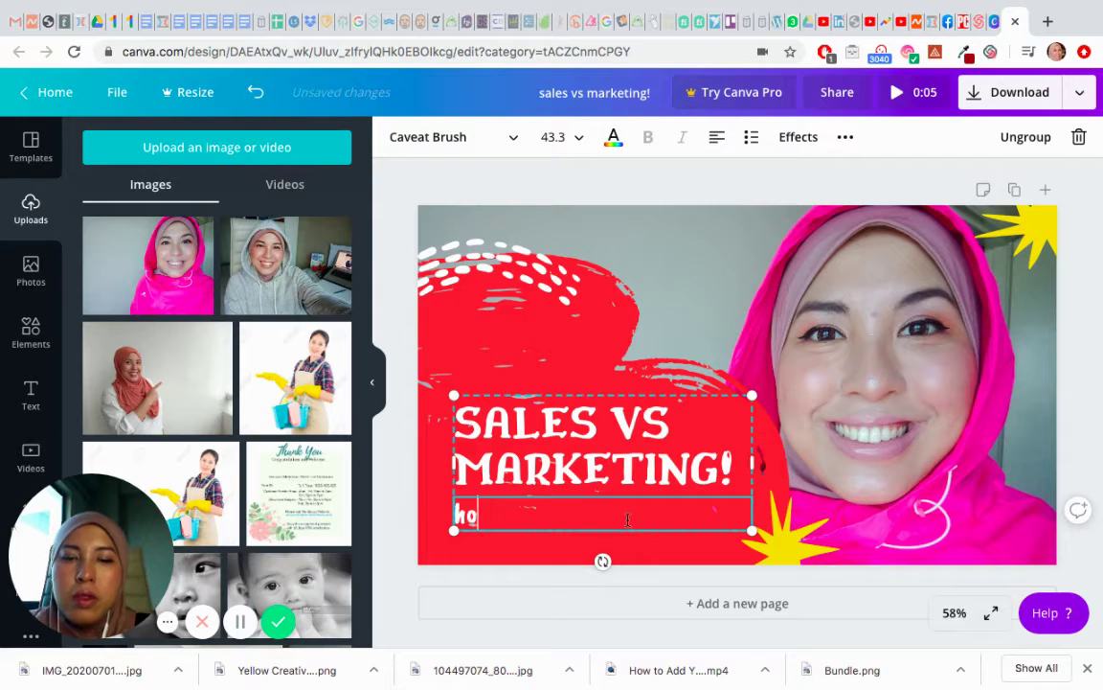
text(how)
key(BackSpace)
key(BackSpace)
key(BackSpace)
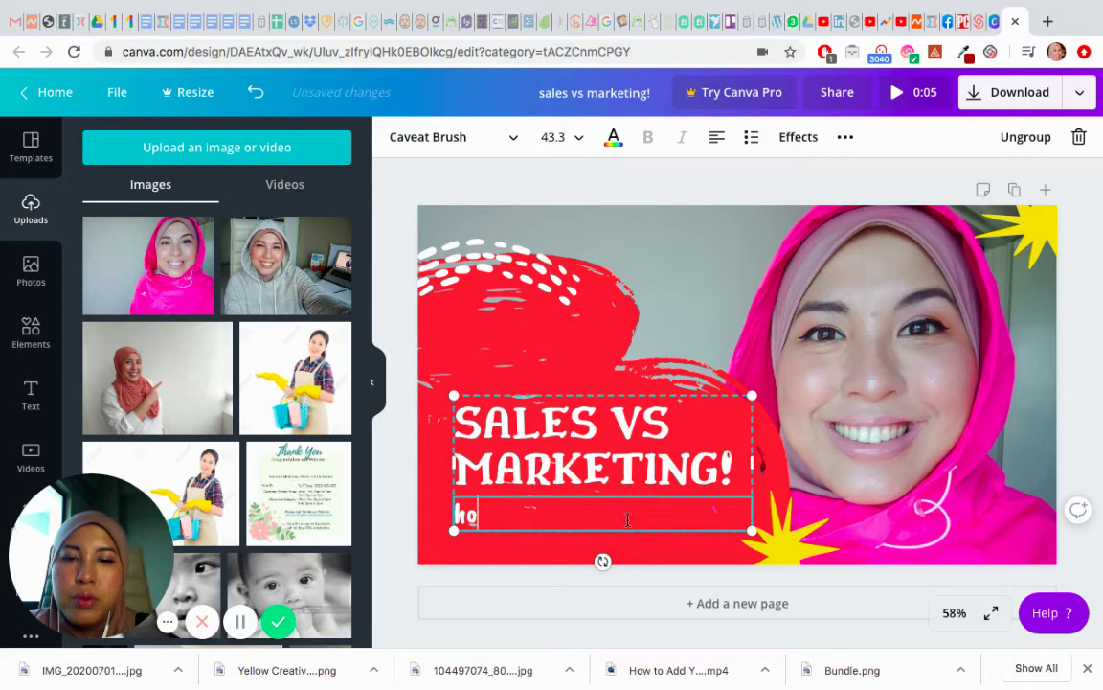
text(how )
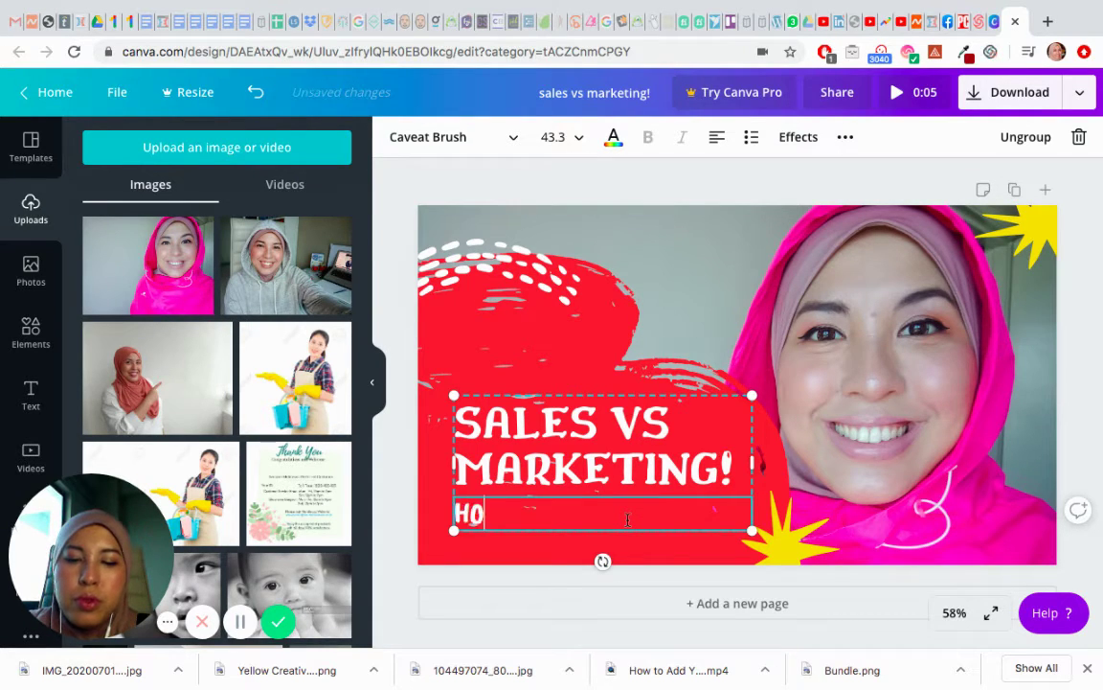
text(to )
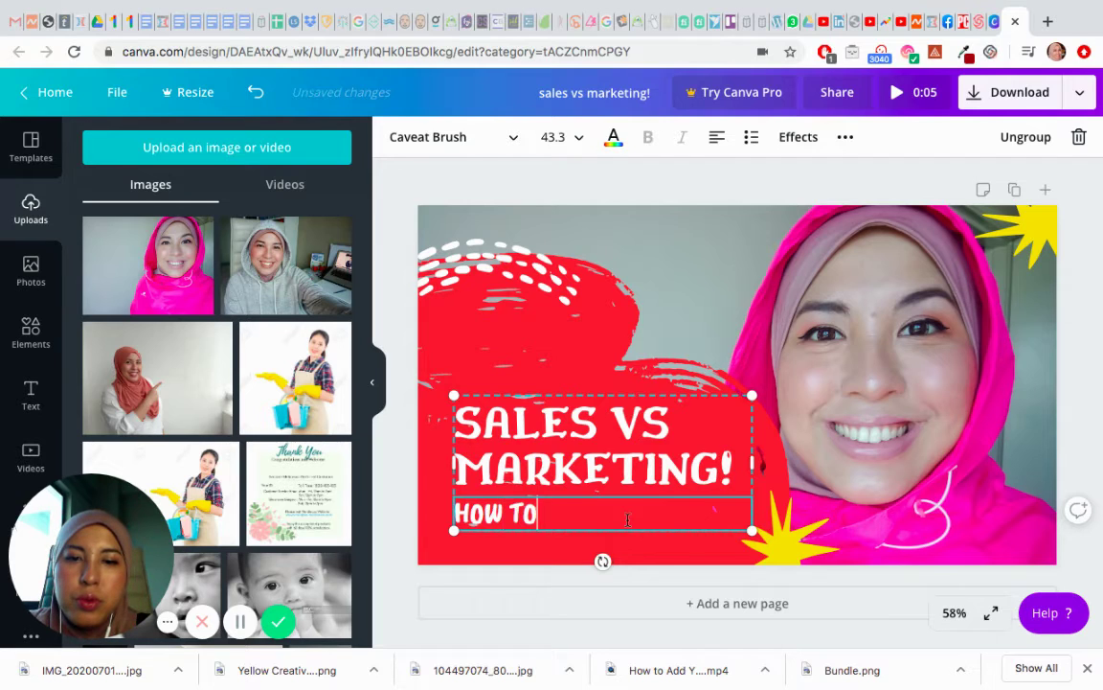
text(do marketi)
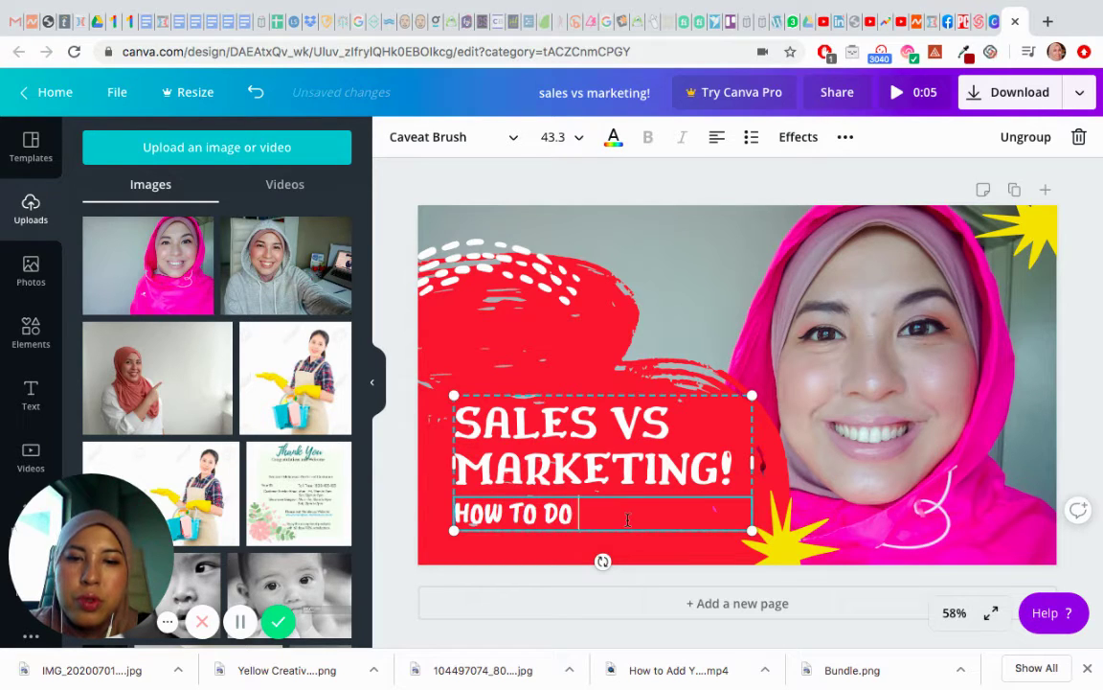
text(ng)
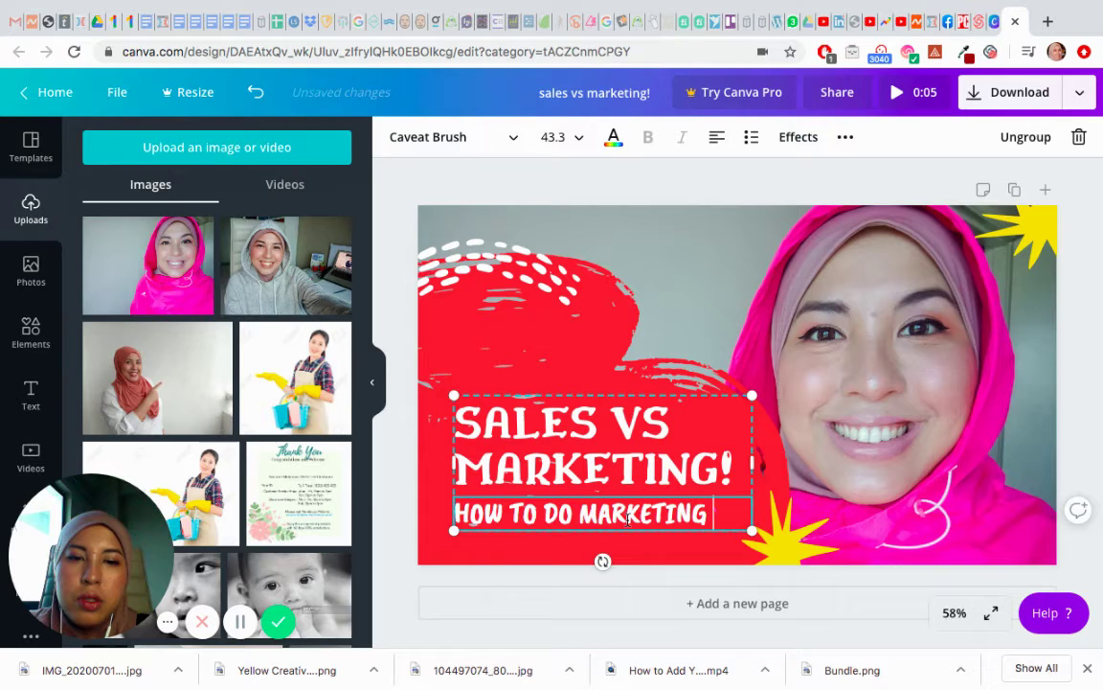
key(BackSpace)
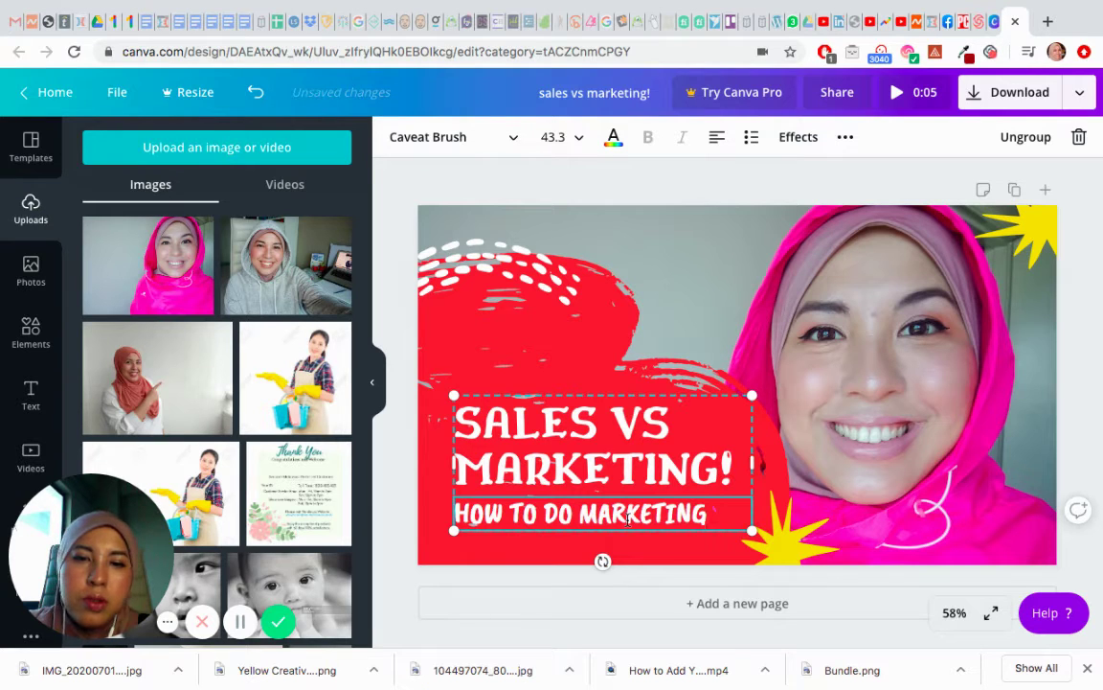
key(BackSpace)
key(BackSpace)
key(BackSpace)
key(BackSpace)
key(BackSpace)
key(BackSpace)
key(BackSpace)
key(BackSpace)
key(BackSpace)
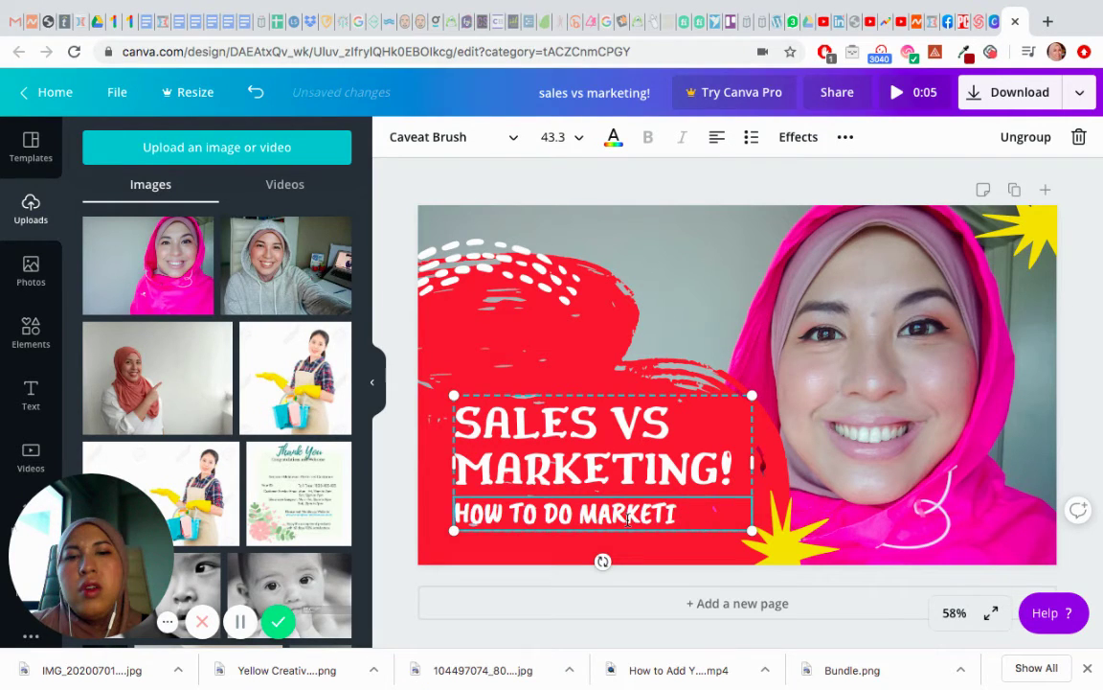
key(BackSpace)
key(BackSpace)
key(BackSpace)
key(BackSpace)
key(BackSpace)
key(BackSpace)
key(BackSpace)
key(BackSpace)
key(BackSpace)
key(BackSpace)
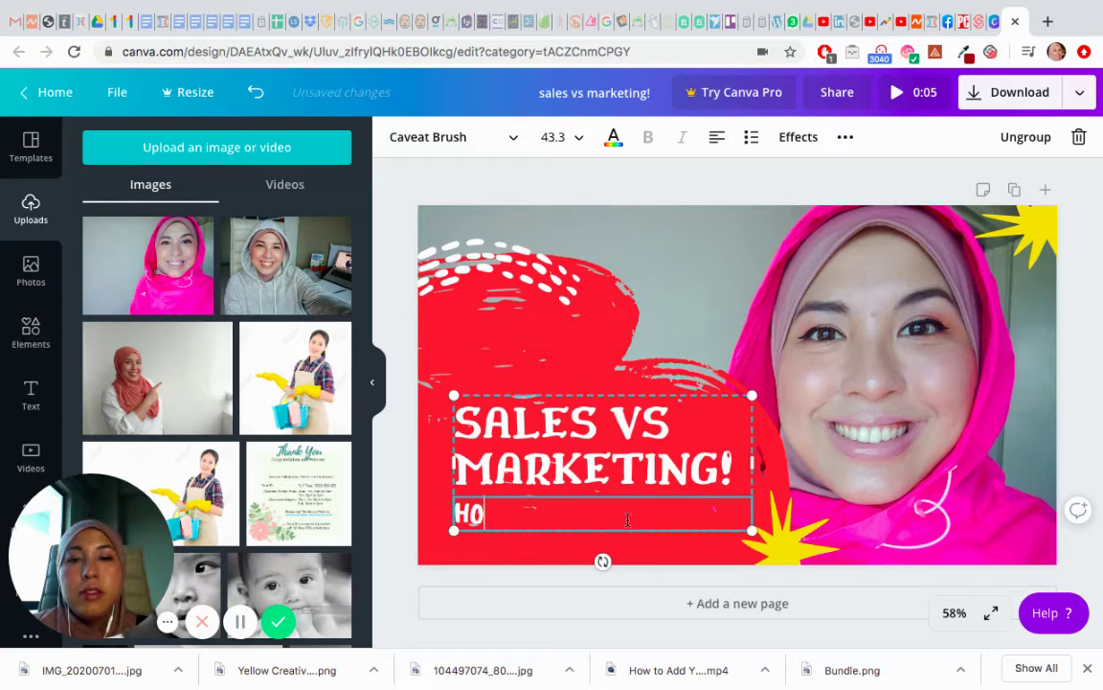
text(9)
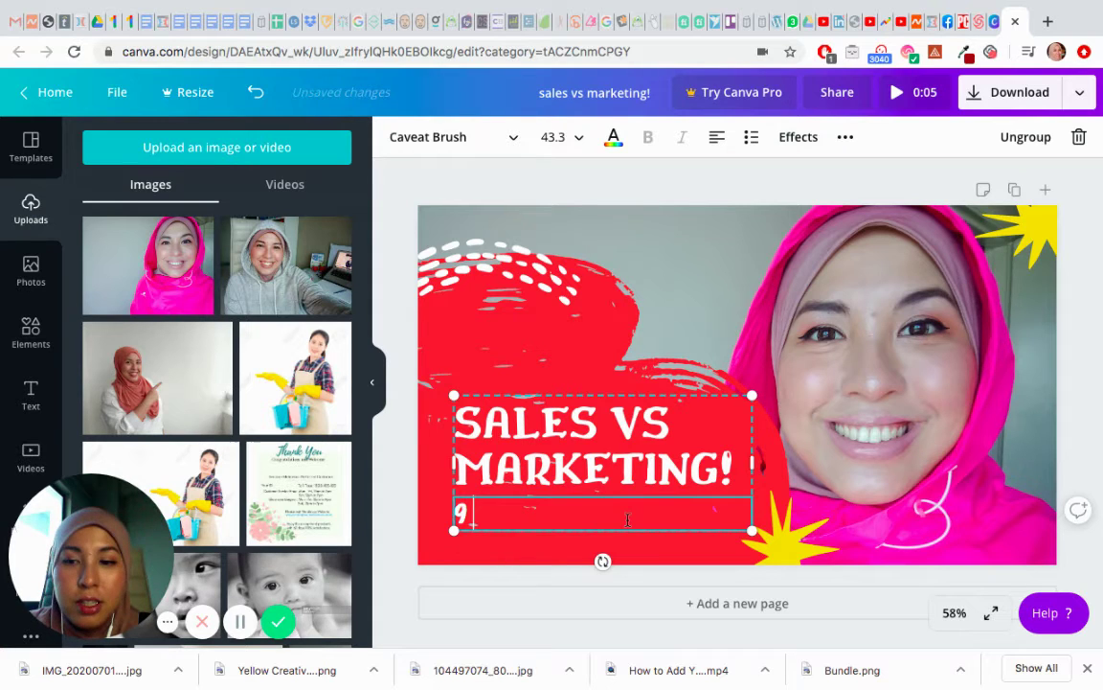
text( KEYPO)
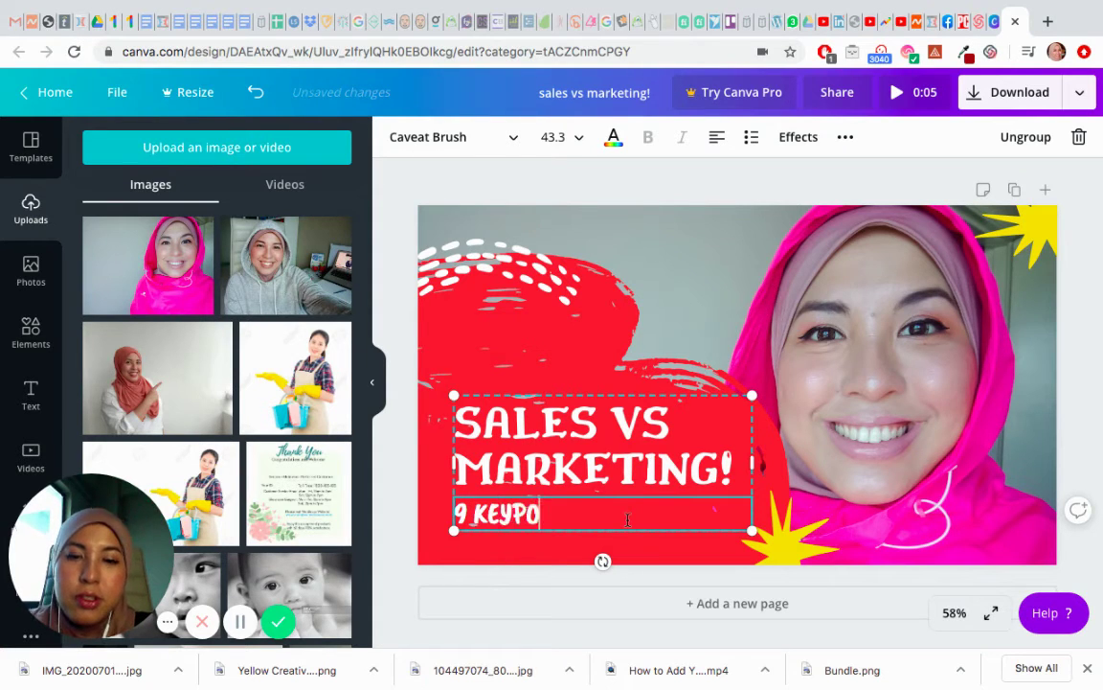
key(BackSpace)
key(BackSpace)
key(BackSpace)
key(BackSpace)
key(BackSpace)
key(BackSpace)
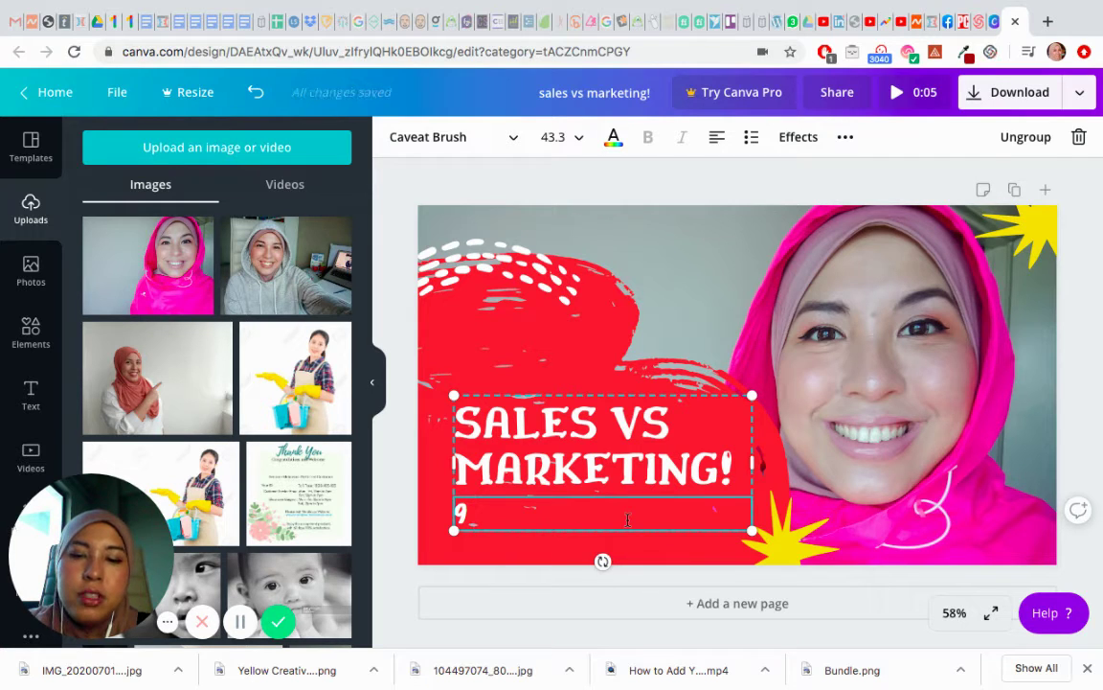
text(SECRETS)
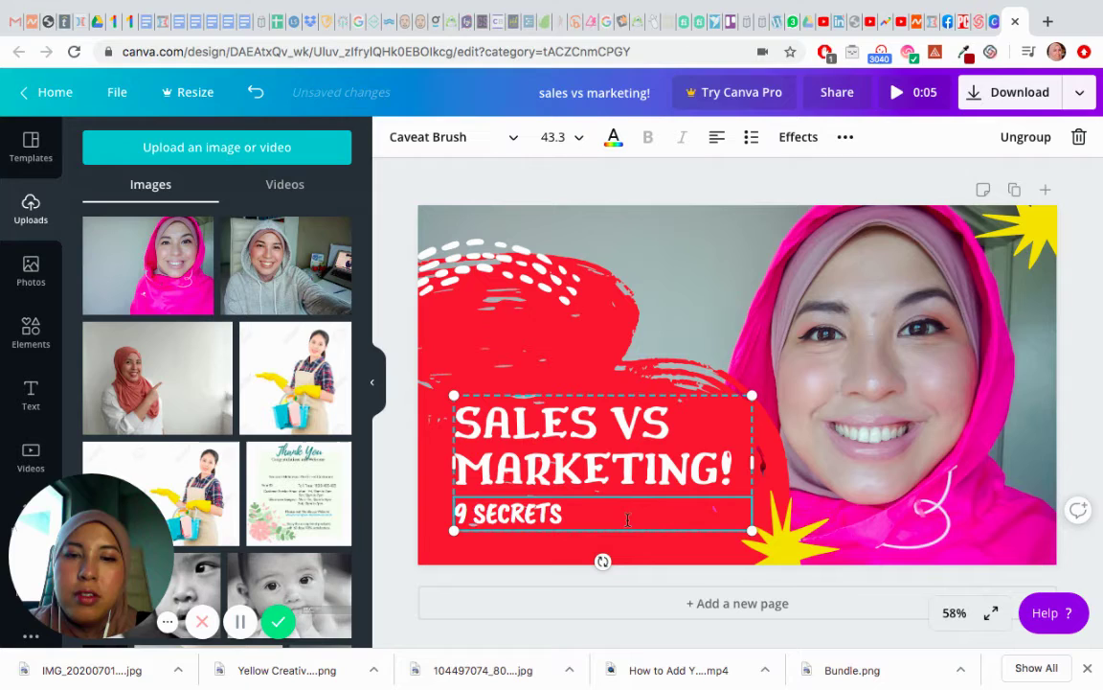
key(BackSpace)
key(BackSpace)
key(BackSpace)
key(BackSpace)
key(BackSpace)
key(BackSpace)
key(BackSpace)
key(BackSpace)
key(BackSpace)
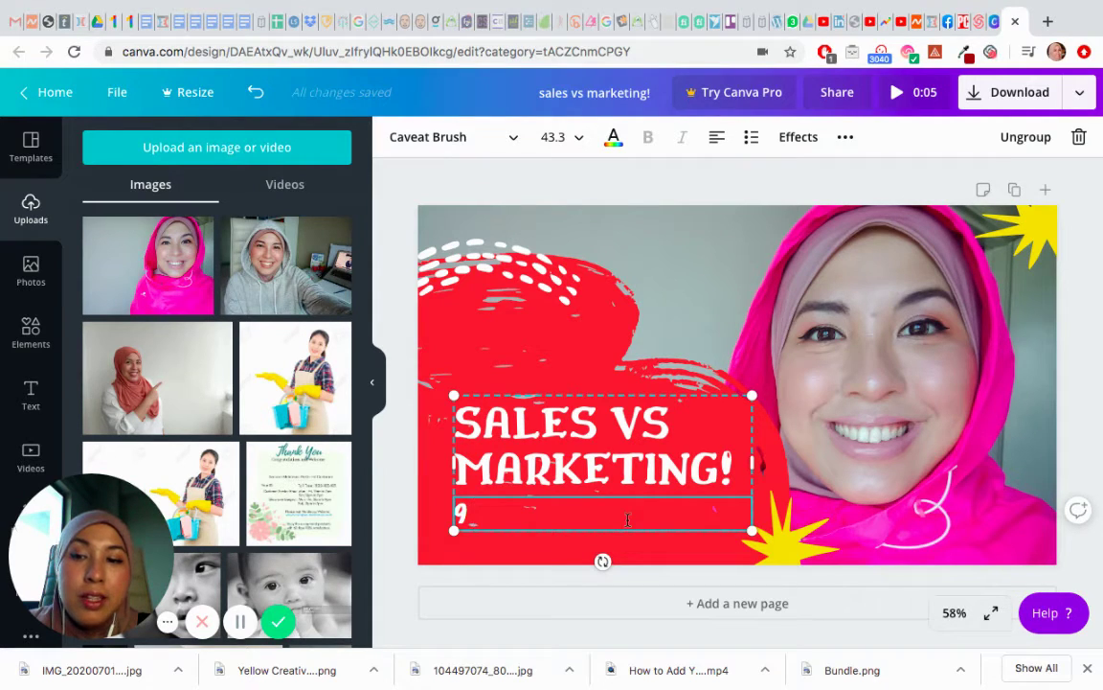
text(POINTS)
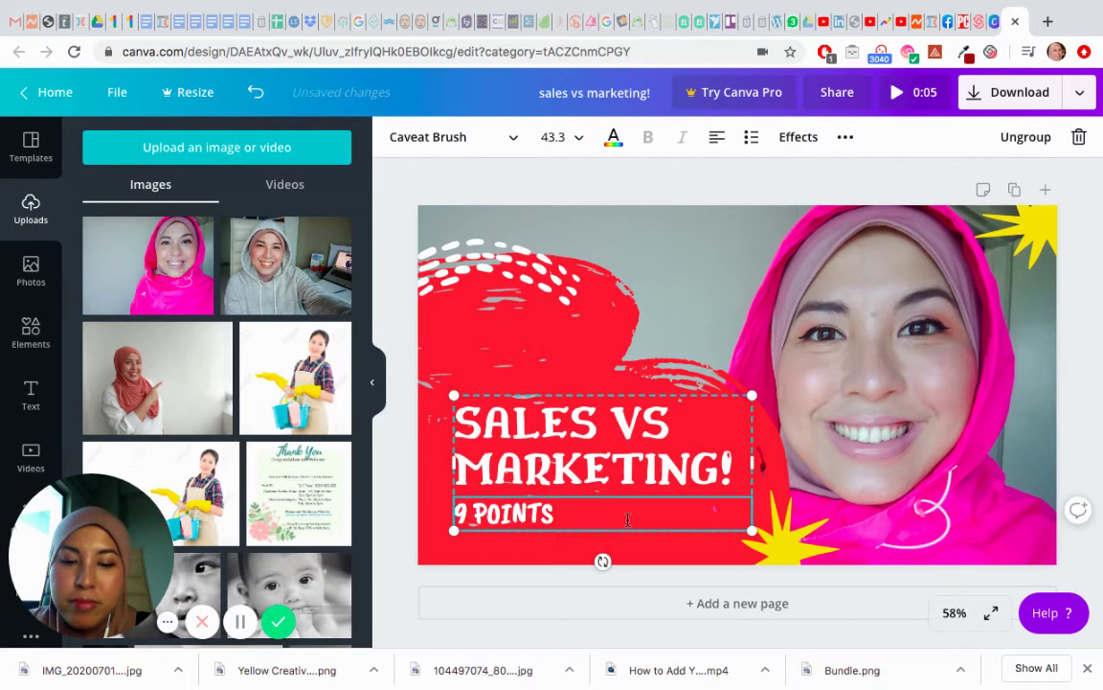
text( YOU)
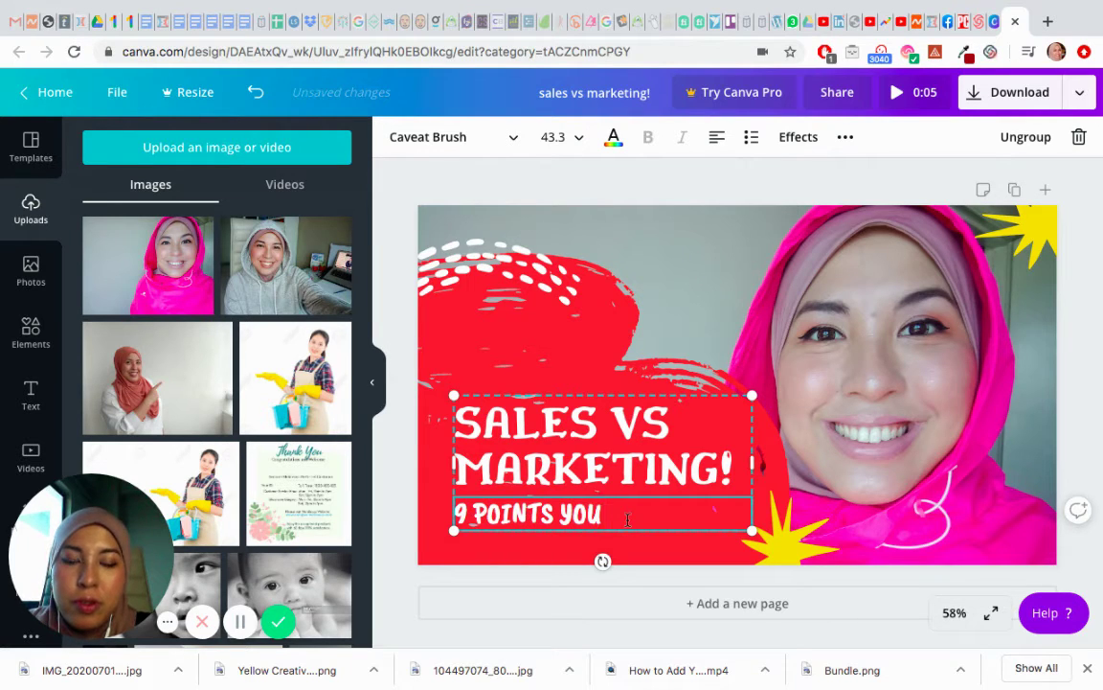
text( MUST KNOW)
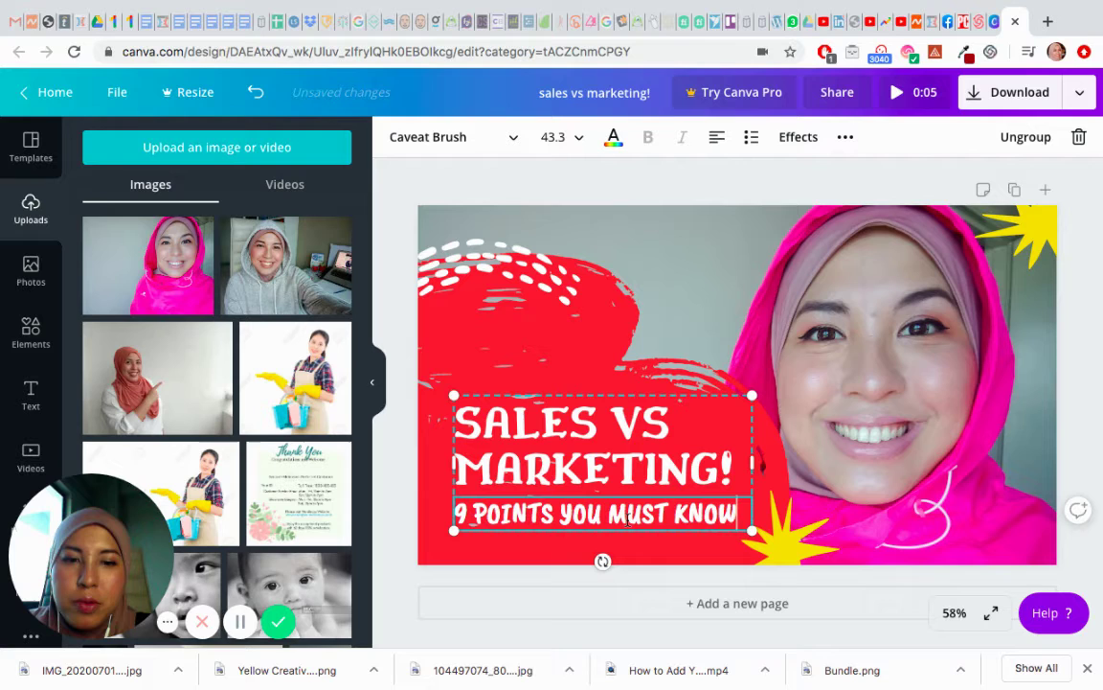
text(!)
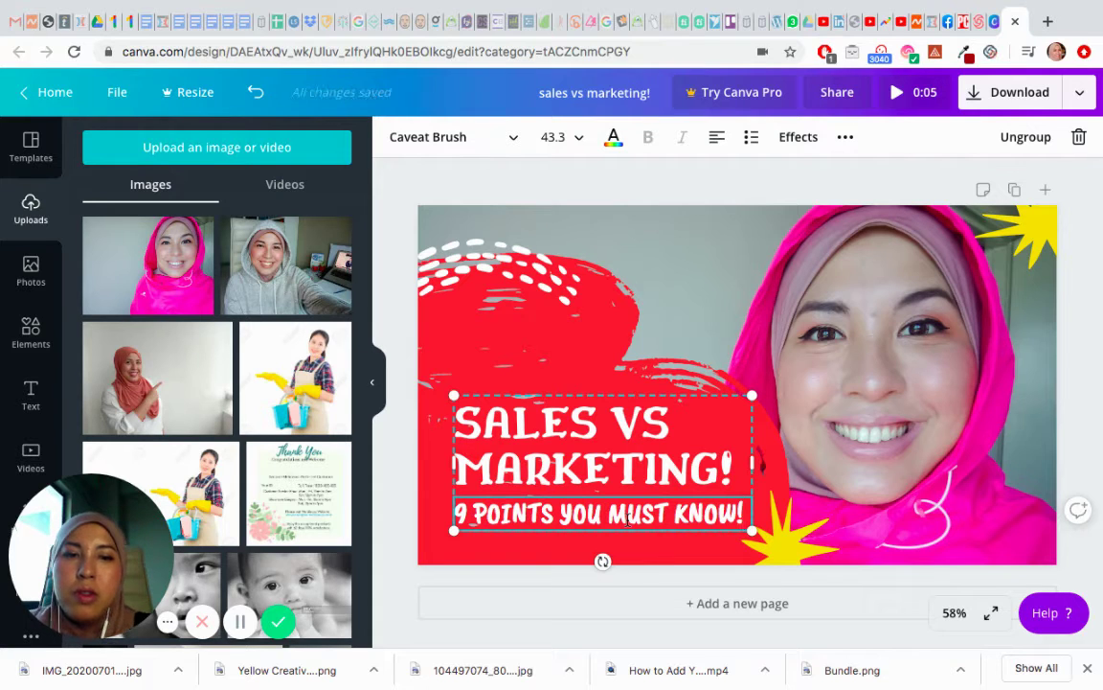
- Change the title's '!' to '?' so it reads 'SALES VS MARKETING?'
click(733, 471)
click(729, 463)
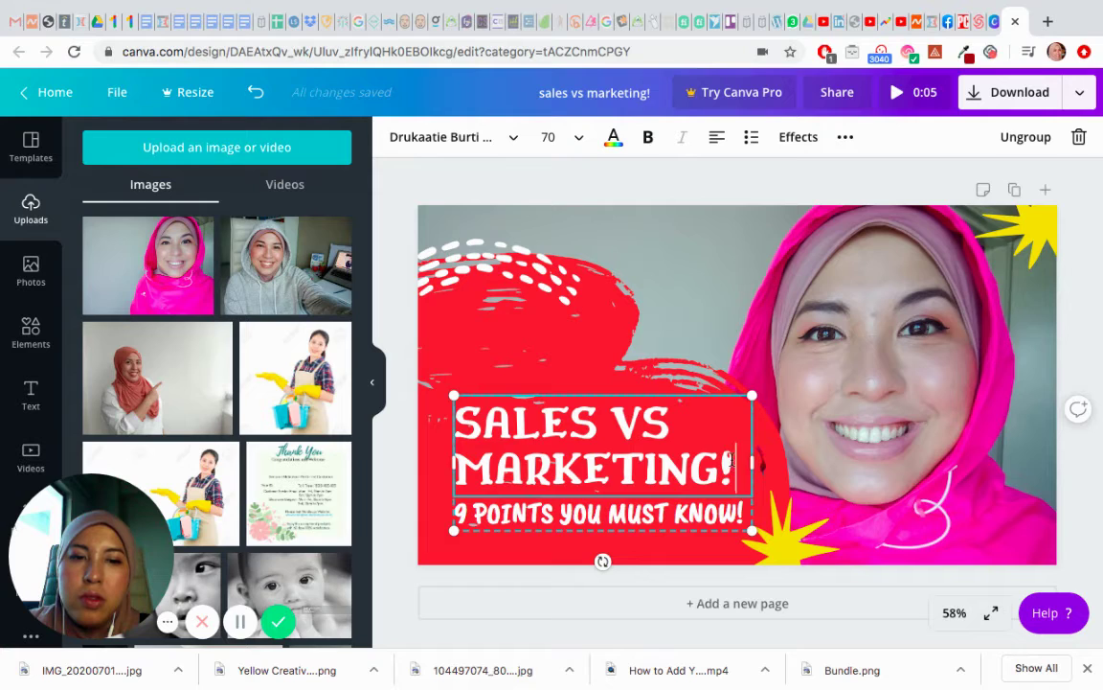
key(BackSpace)
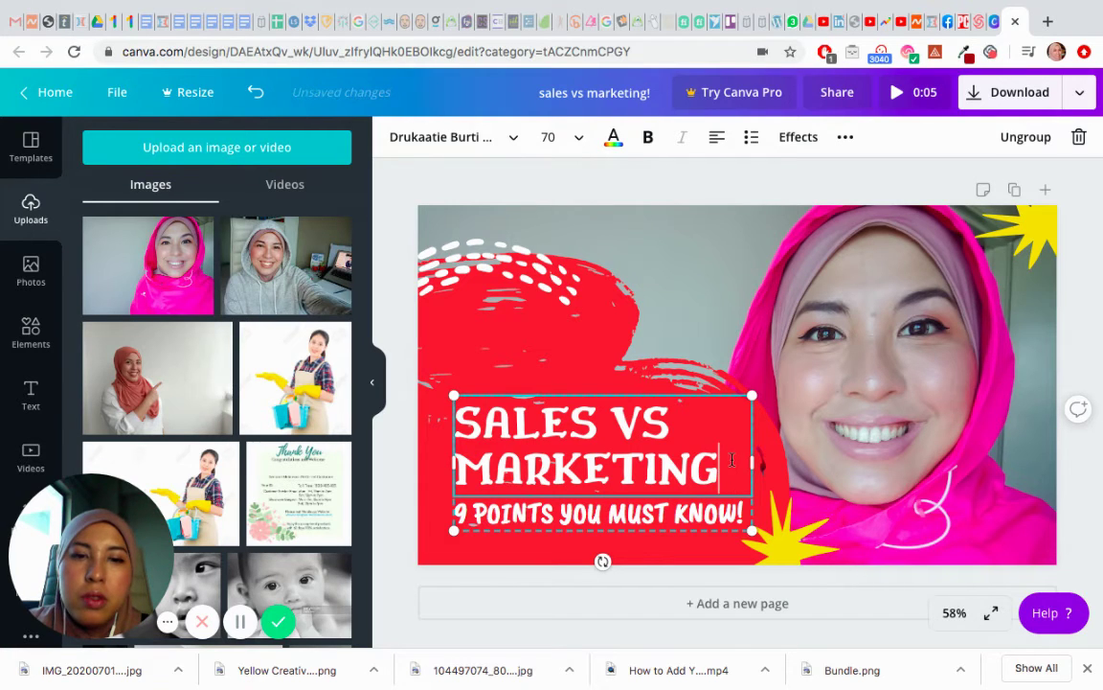
text(?)
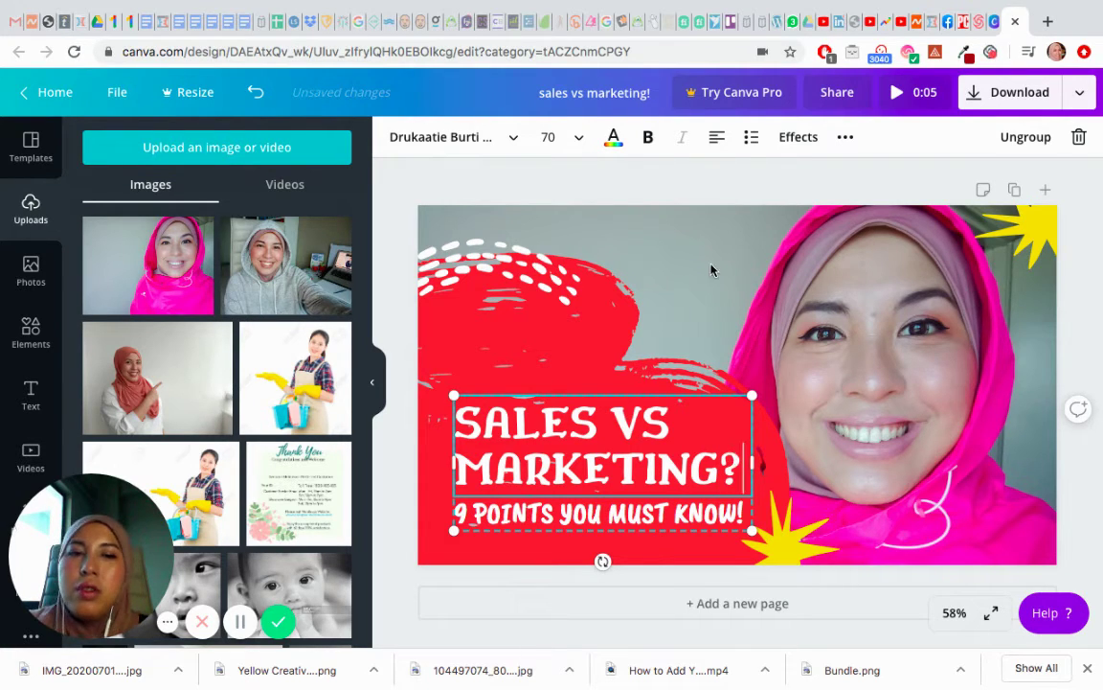
- Recolour the red brush shape behind the title deep purple after trying yellow, pink and violets
click(570, 325)
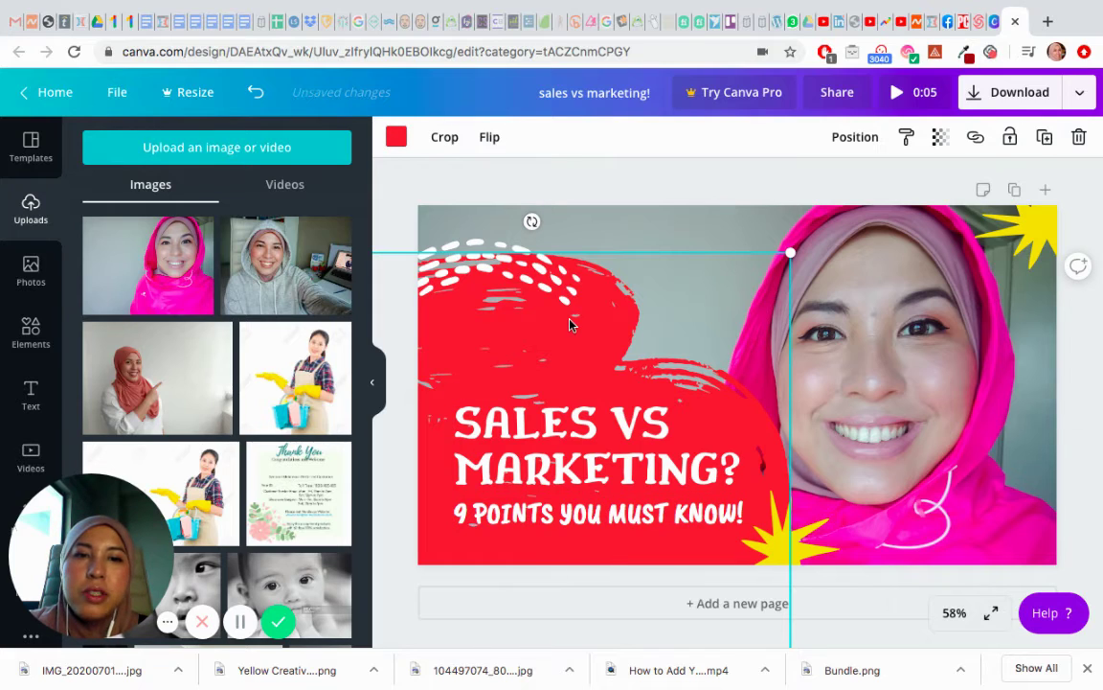
click(404, 143)
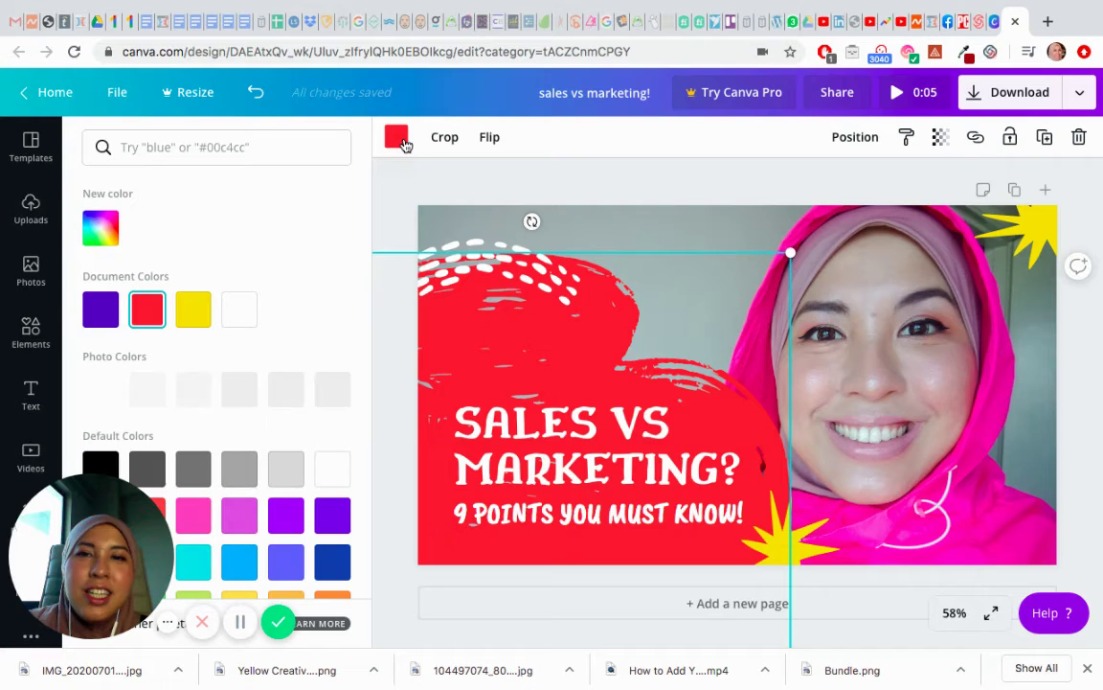
click(195, 309)
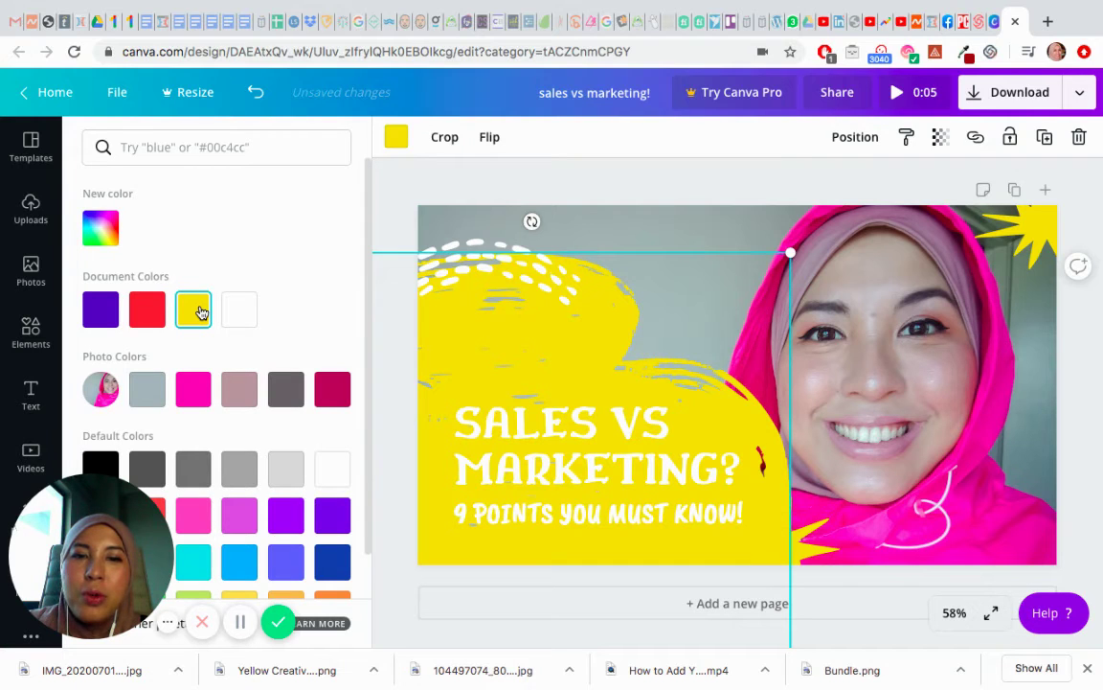
click(197, 383)
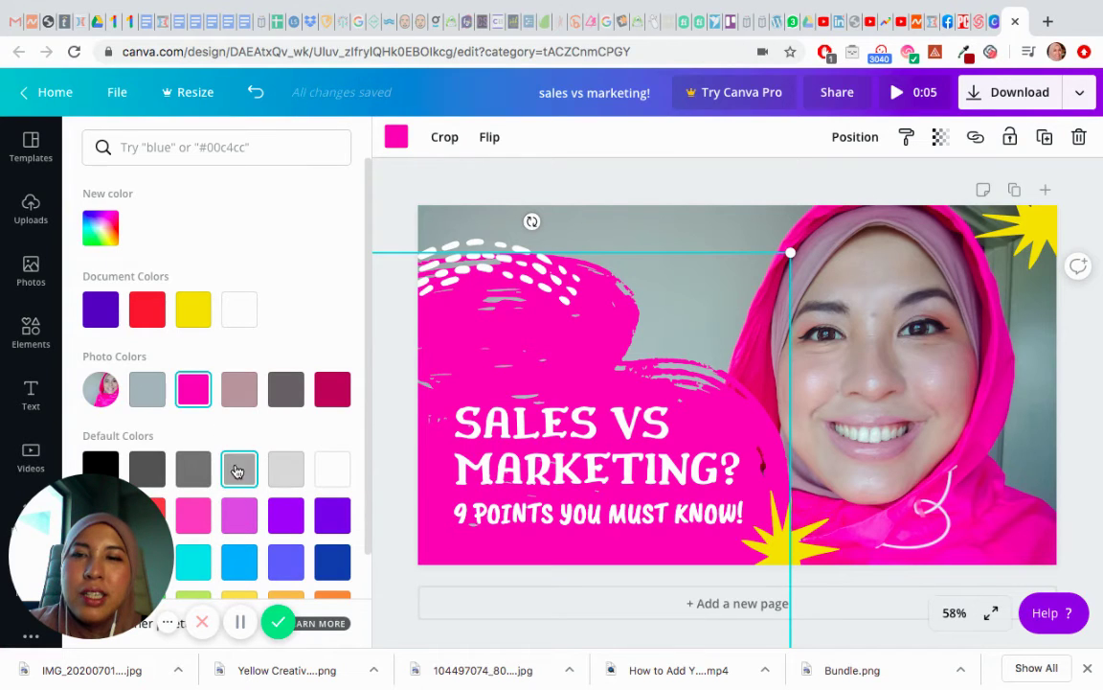
click(101, 311)
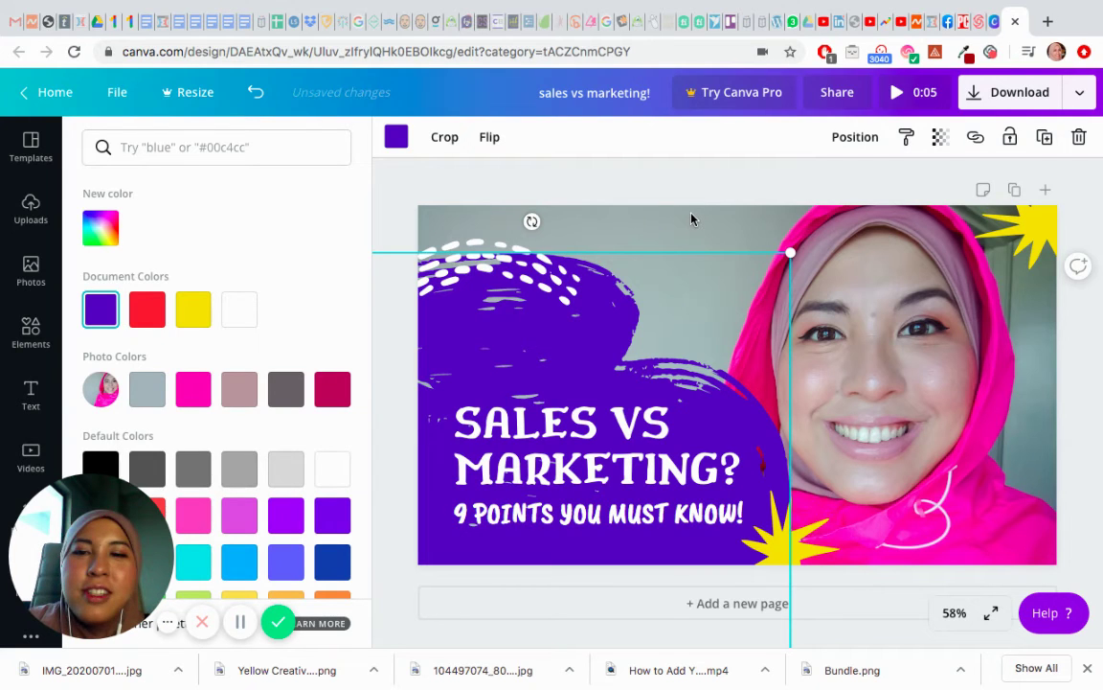
click(285, 525)
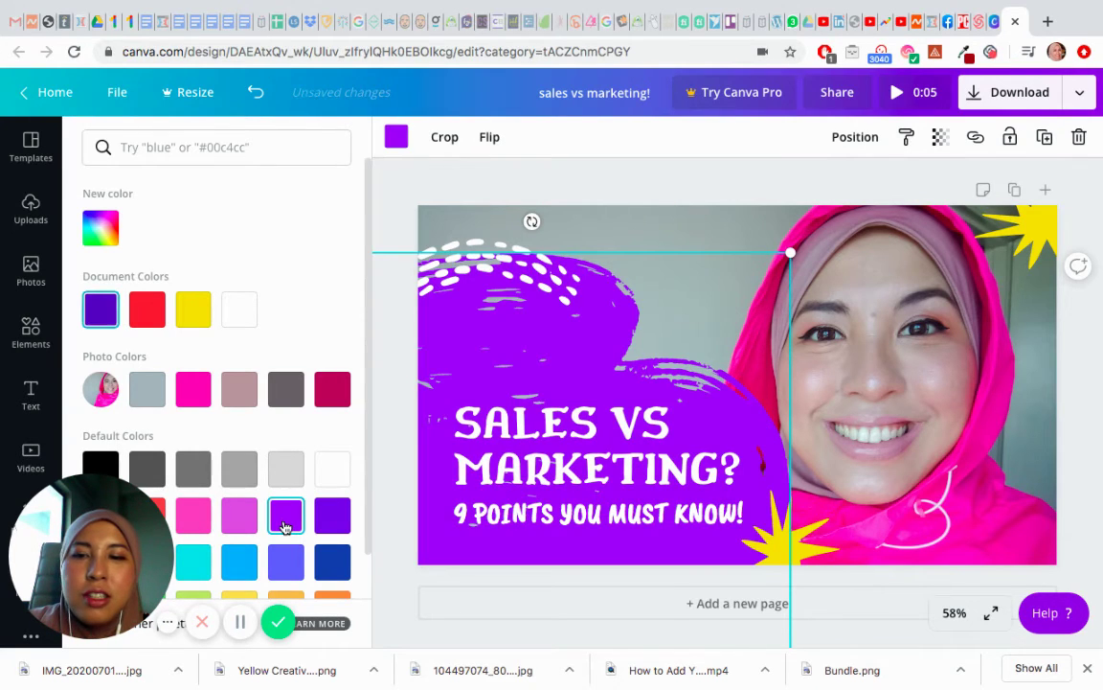
click(332, 517)
click(101, 308)
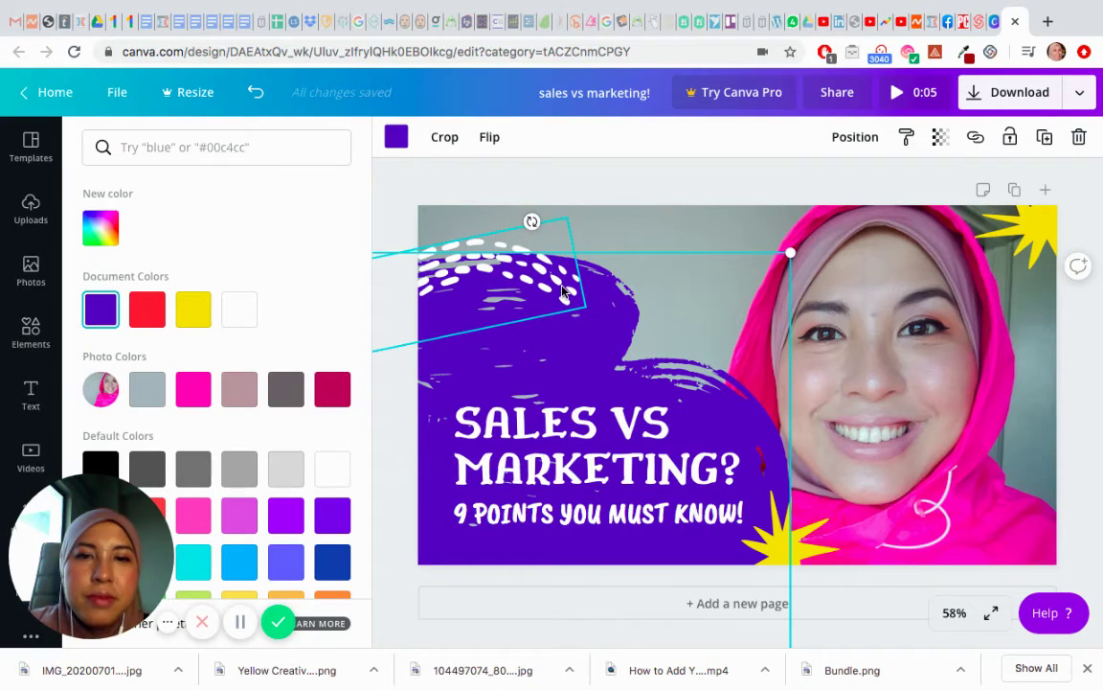
- Turn the top-left white dots pink and move the title text block slightly up and left
click(505, 256)
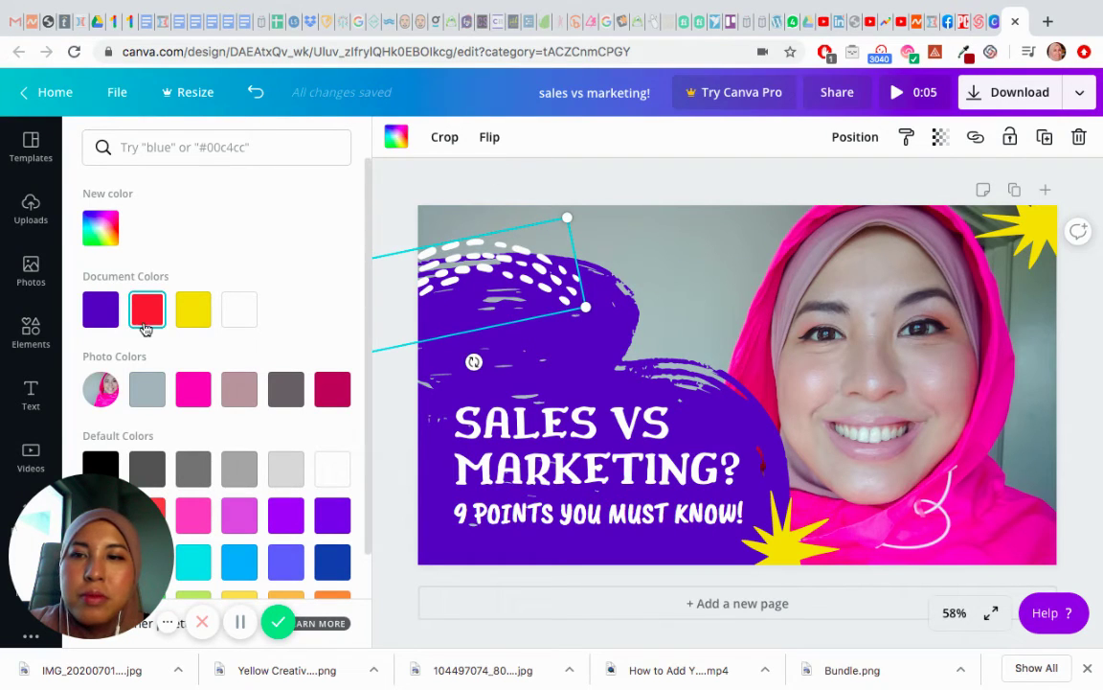
click(194, 390)
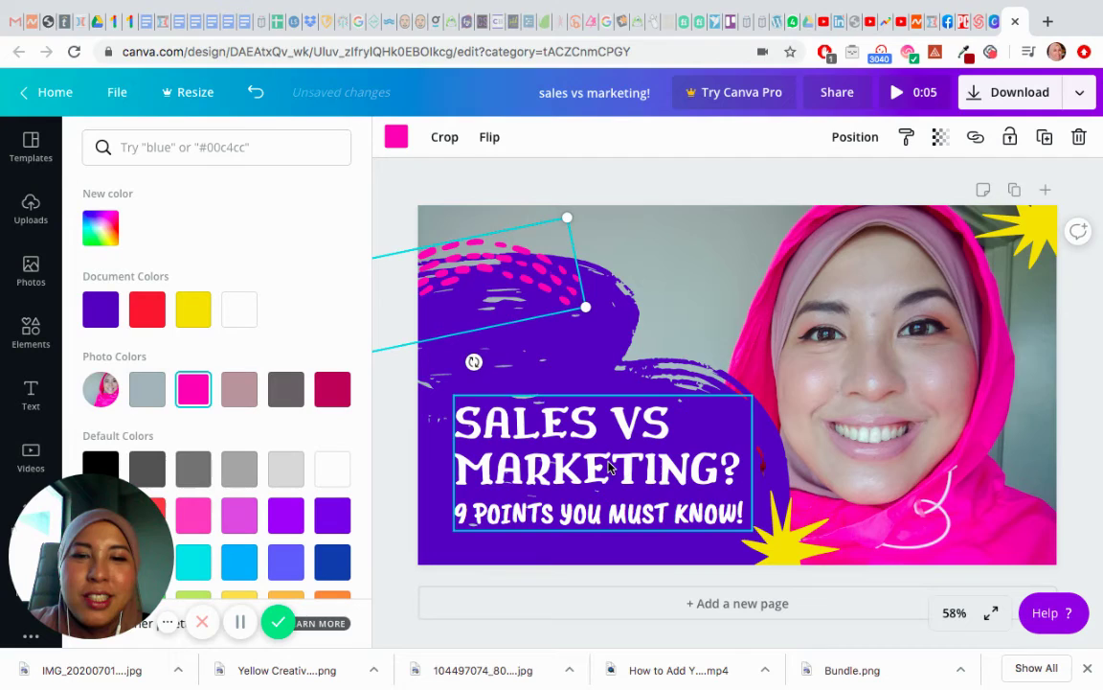
drag(580, 394, 571, 374)
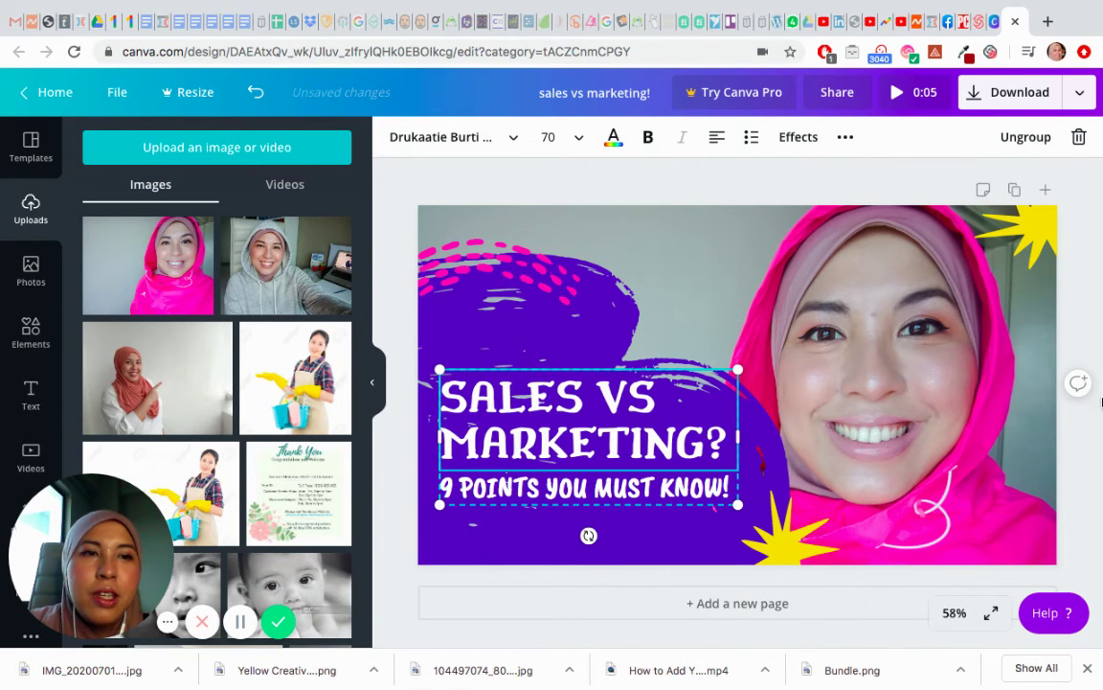
click(759, 192)
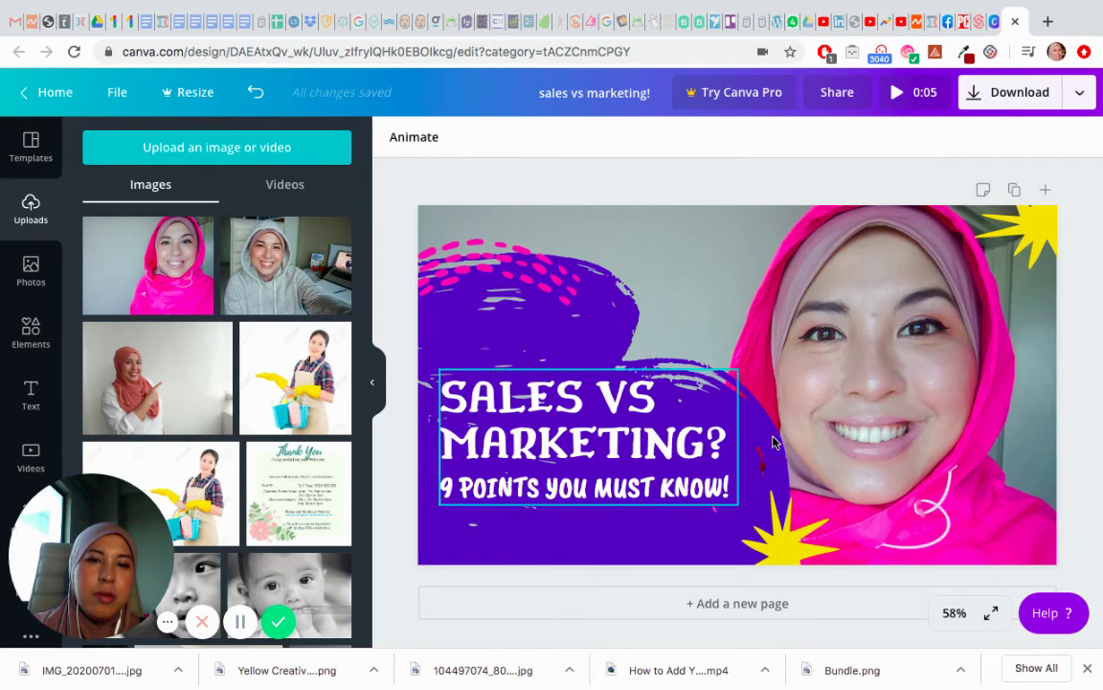
click(668, 487)
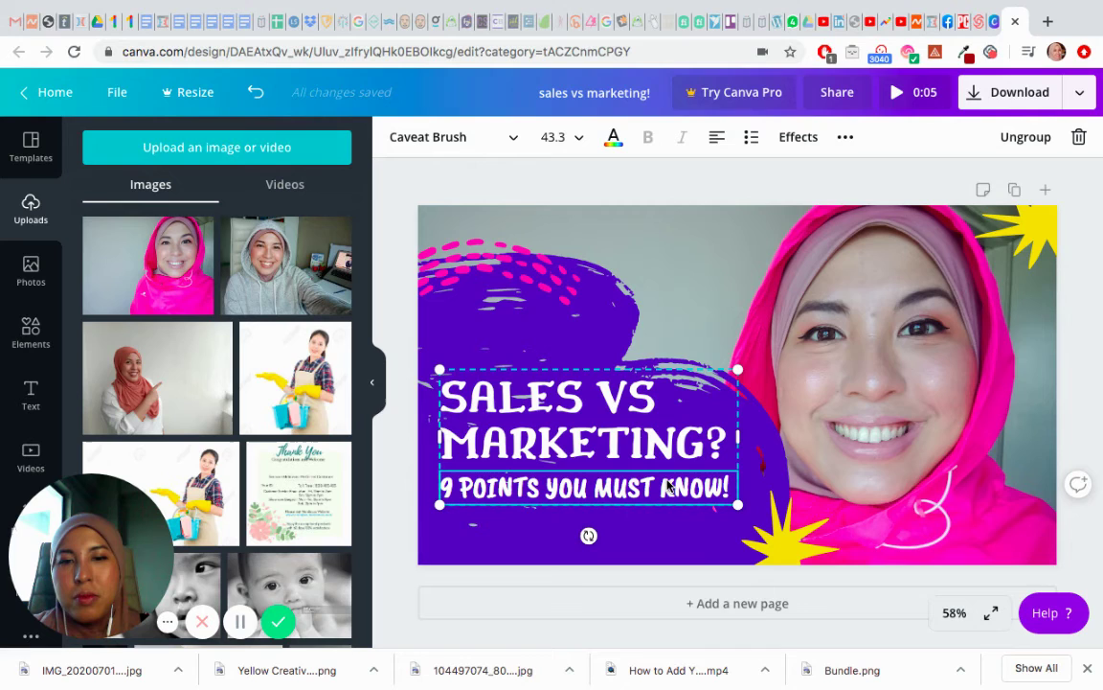
- Replace 'POINTS' with 'THINGS' so the subtitle reads '9 THINGS YOU MUST KNOW!'
double_click(543, 486)
key(BackSpace)
key(BackSpace)
key(BackSpace)
key(BackSpace)
key(BackSpace)
key(BackSpace)
key(BackSpace)
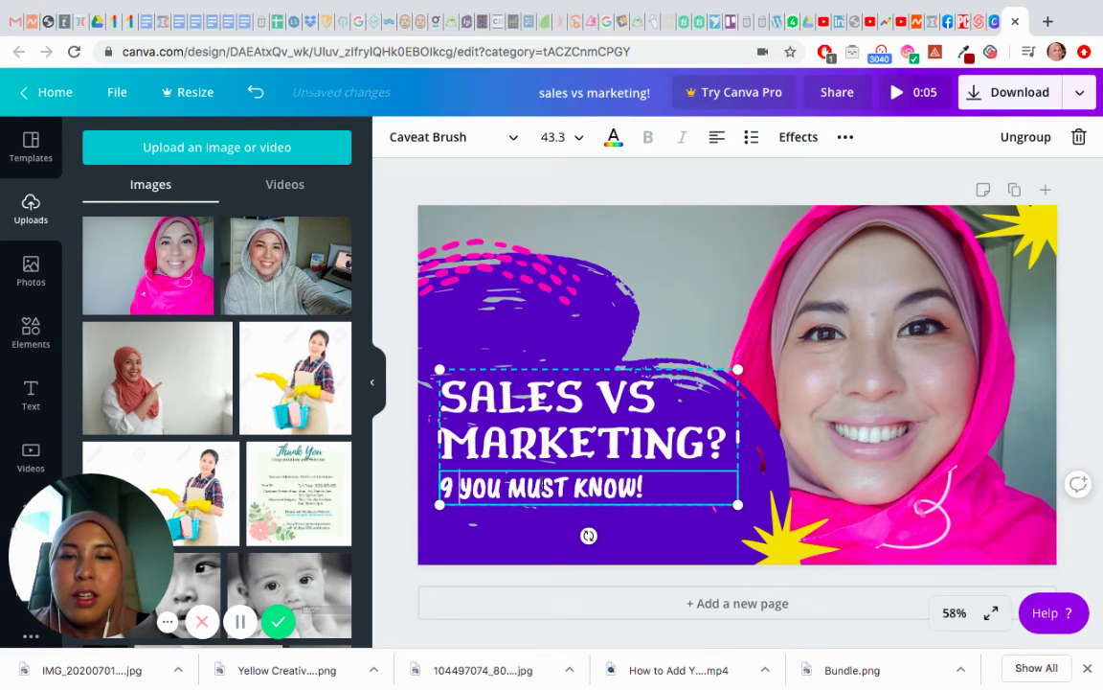
text(THINGS)
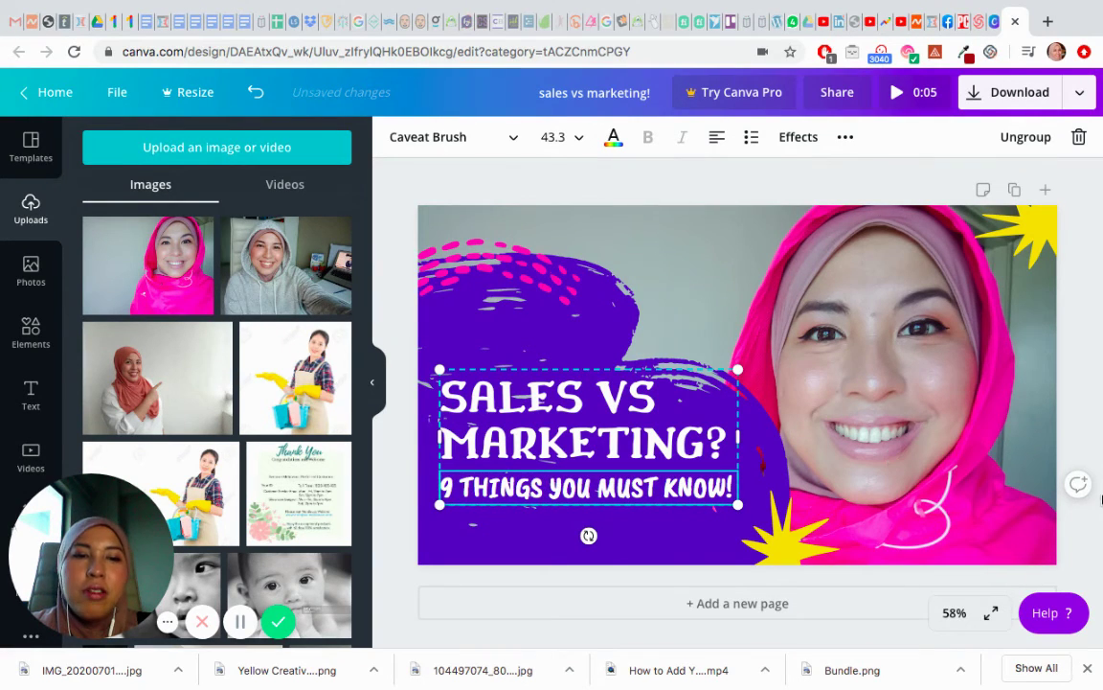
click(1078, 537)
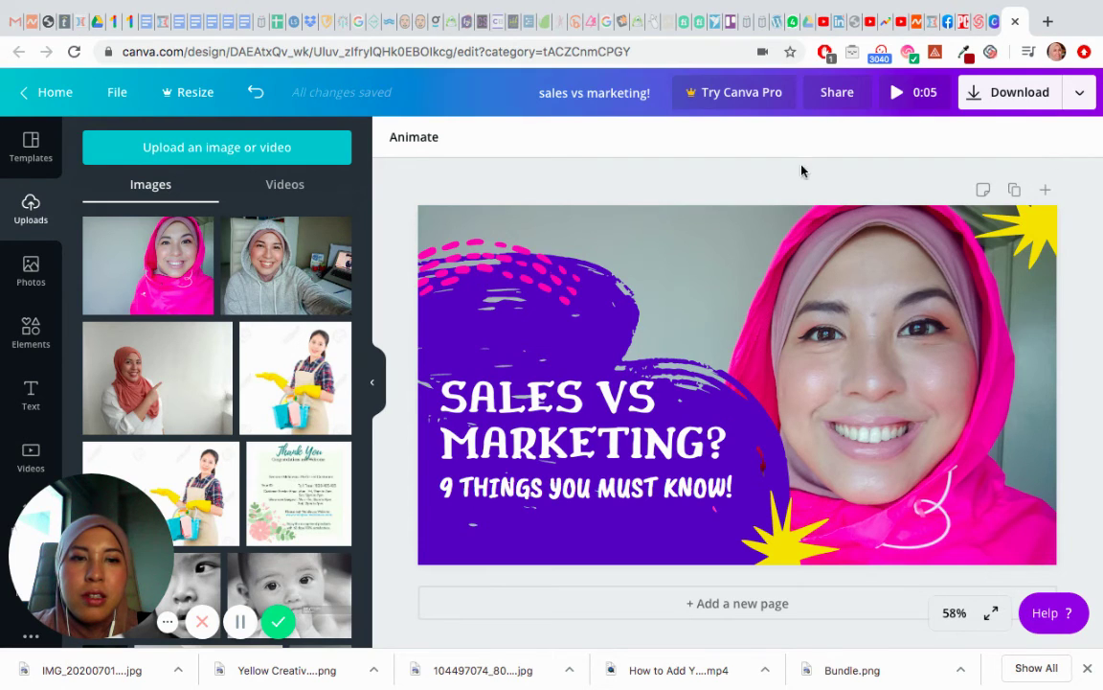
click(731, 490)
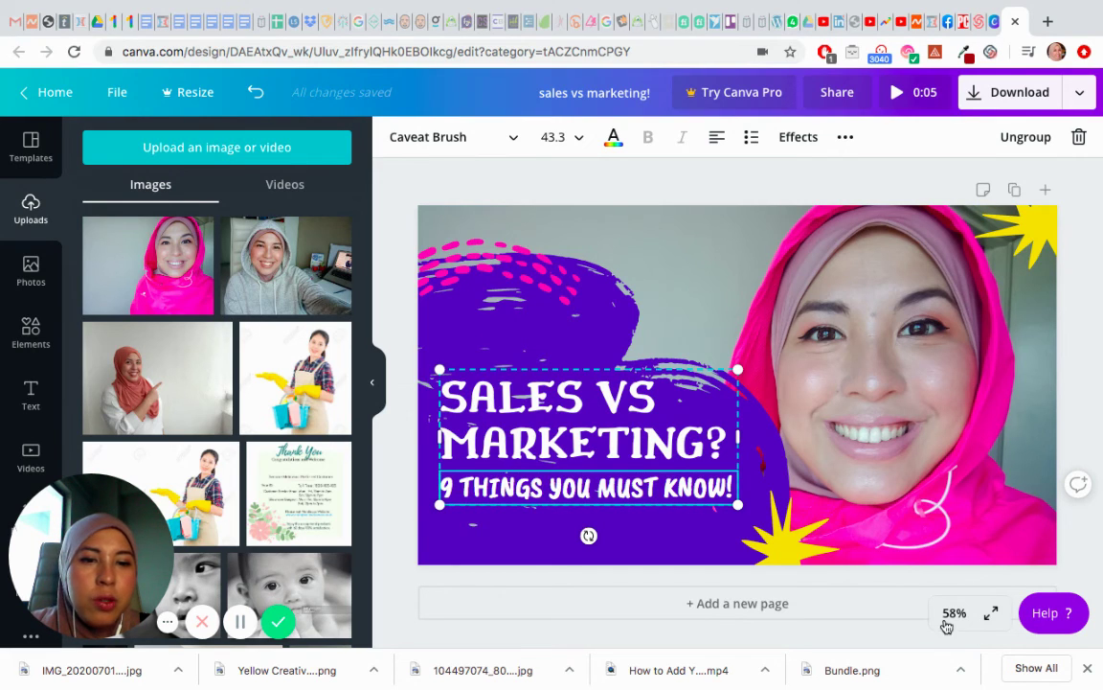
- Save the thumbnail as a PNG file, 'sales vs marke….png', then dismiss the referral pop-up
click(1021, 96)
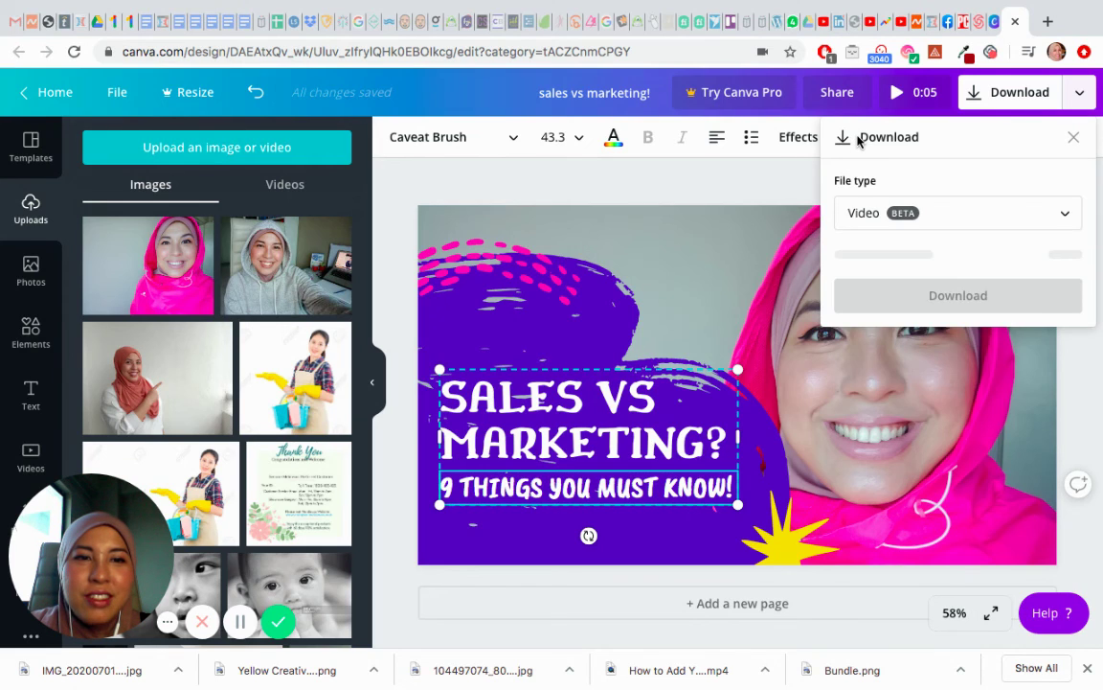
click(933, 220)
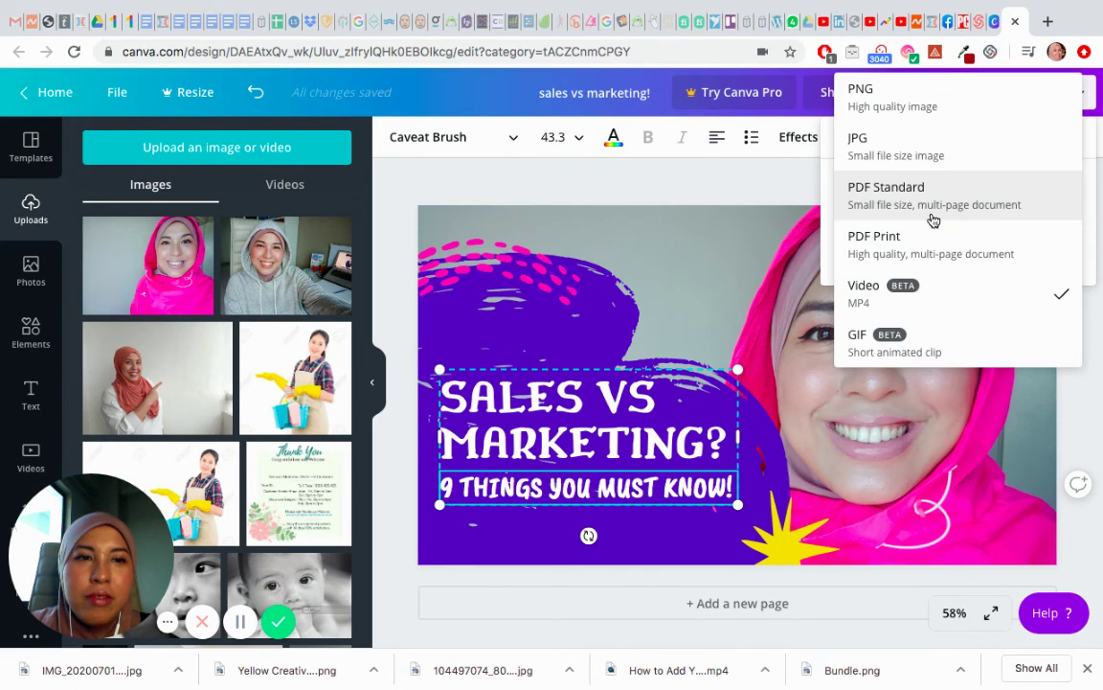
click(921, 108)
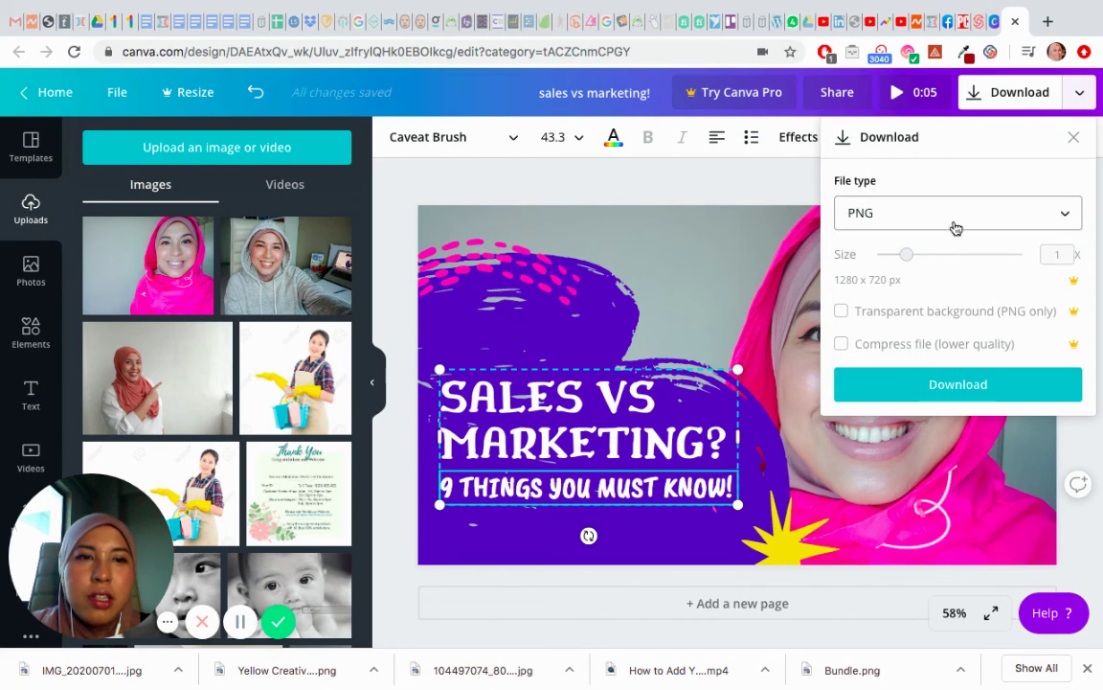
click(972, 393)
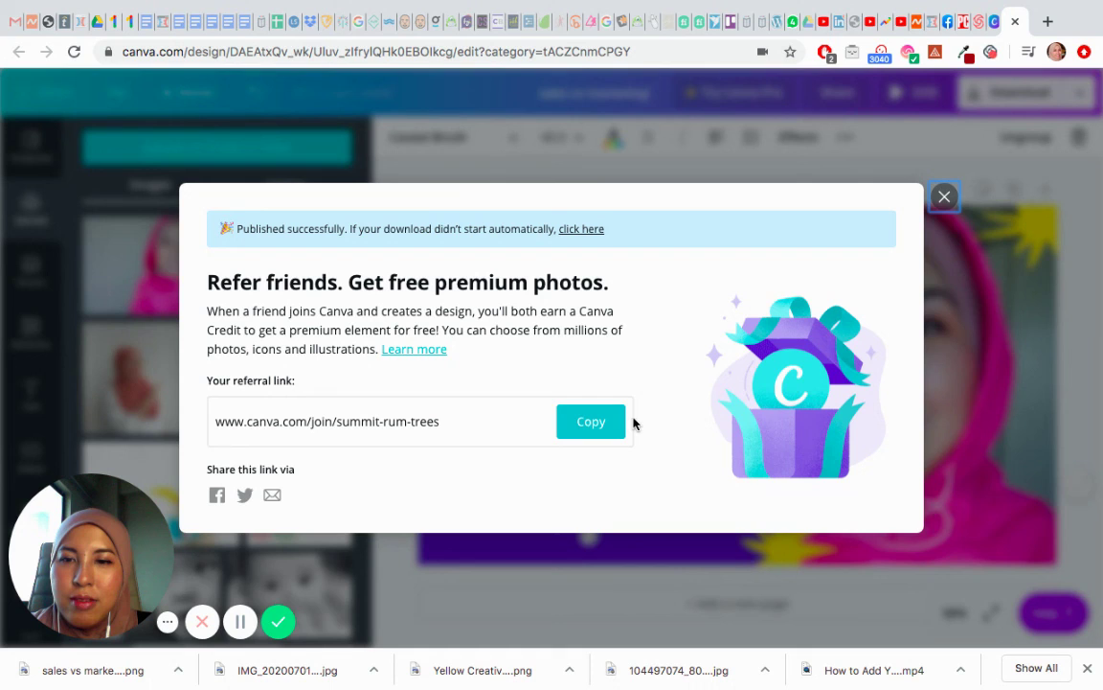
click(943, 197)
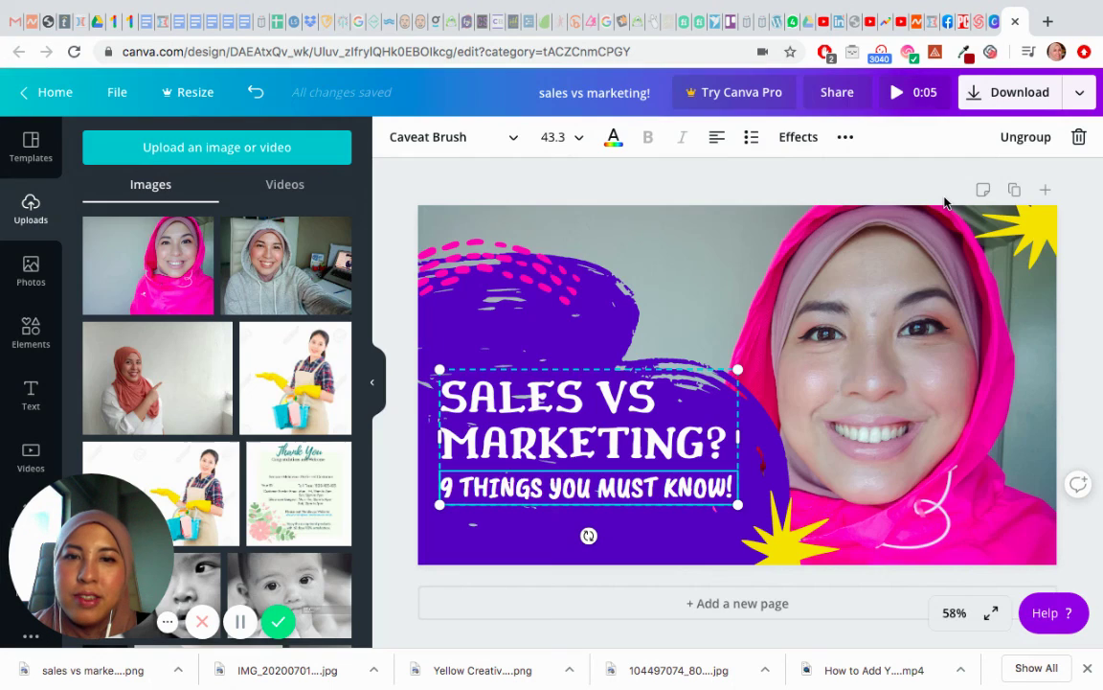